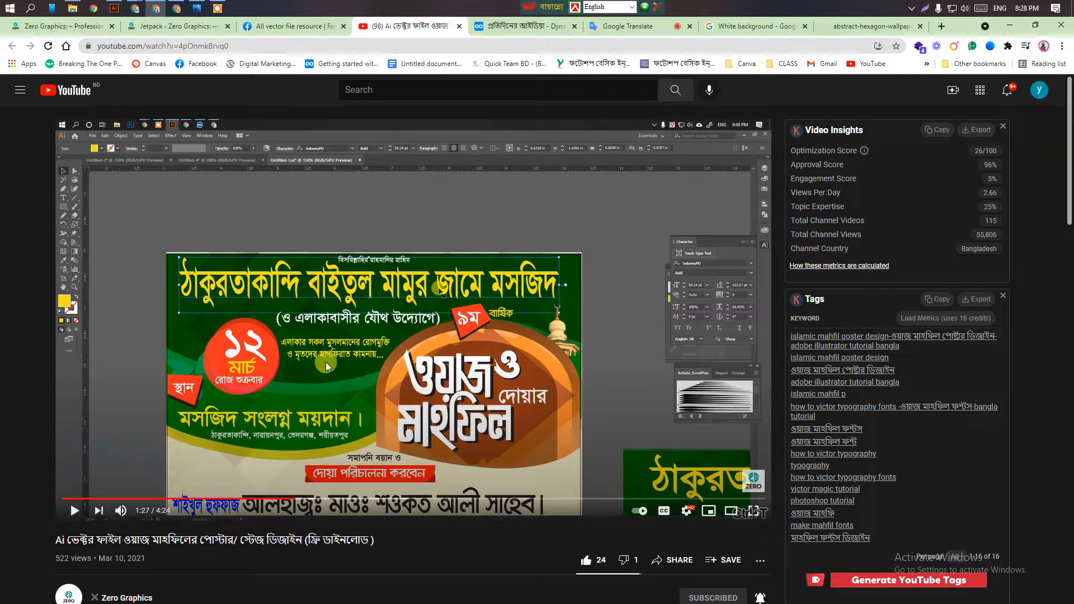
Step: Examine the viewer comment asking for a video on adding a watermark to a poster in Adobe Illustrator
{"action": "scroll", "coordinate": [531, 336], "scroll_direction": "down", "scroll_amount": 3}
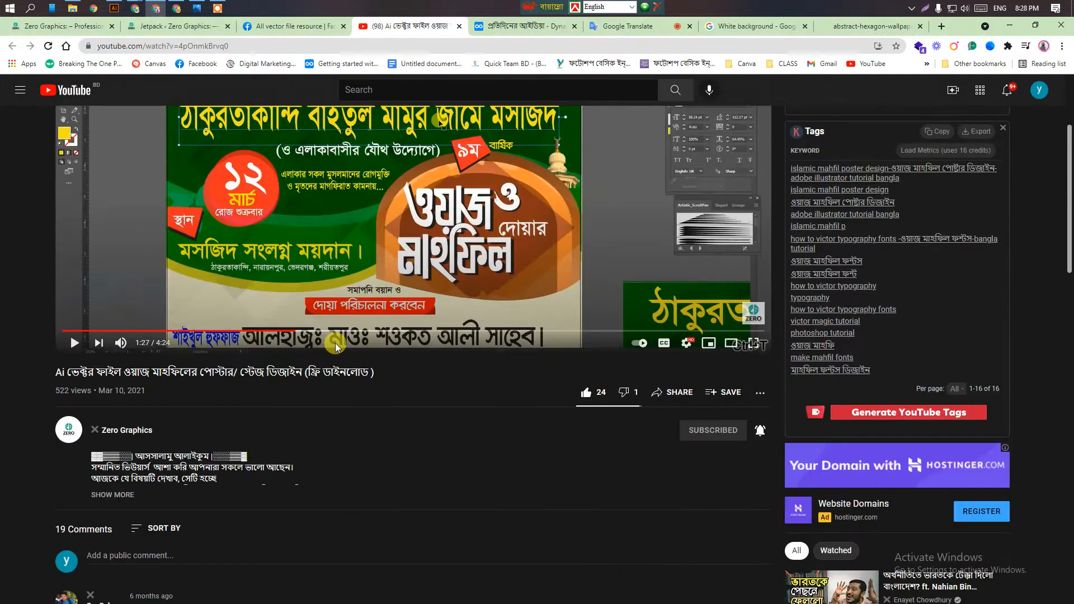
{"action": "scroll", "coordinate": [532, 336], "scroll_direction": "up", "scroll_amount": 3}
{"action": "scroll", "coordinate": [244, 327], "scroll_direction": "down", "scroll_amount": 10}
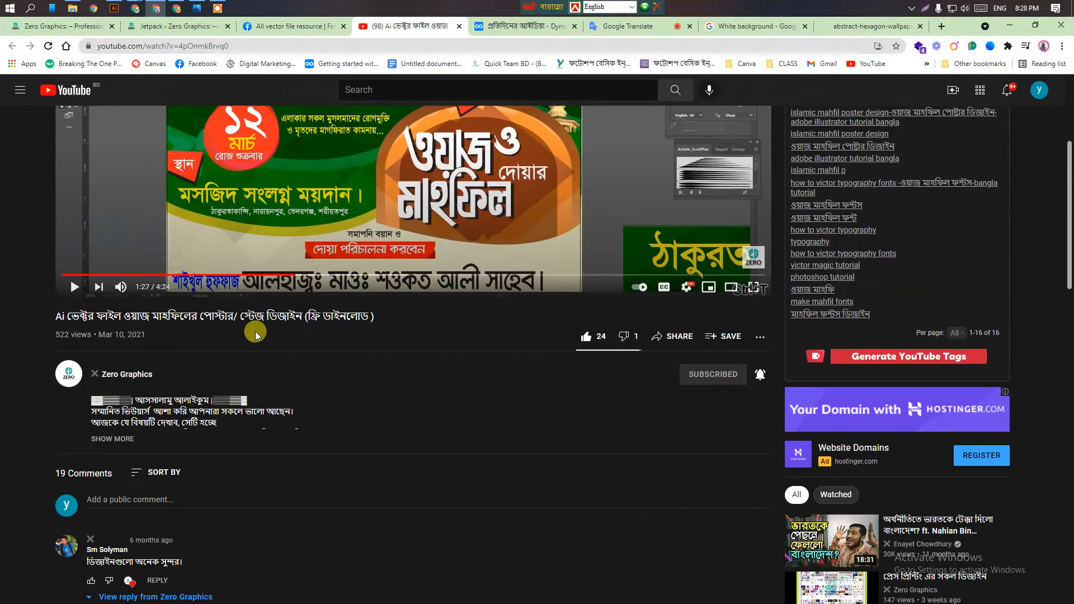
{"action": "scroll", "coordinate": [269, 321], "scroll_direction": "down", "scroll_amount": 3}
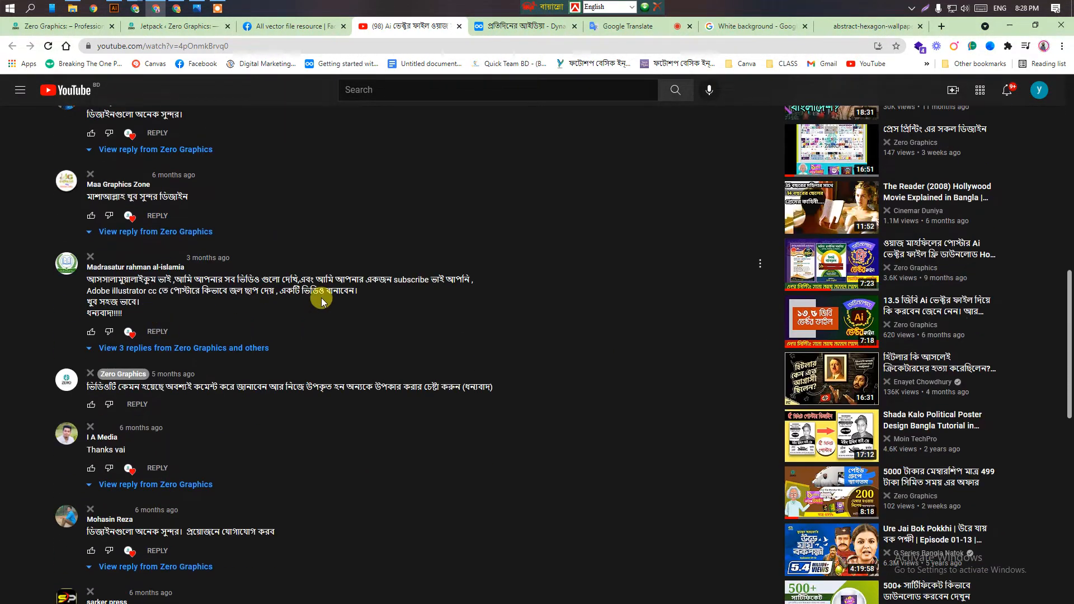
{"action": "left_click_drag", "start_coordinate": [88, 280], "coordinate": [224, 280]}
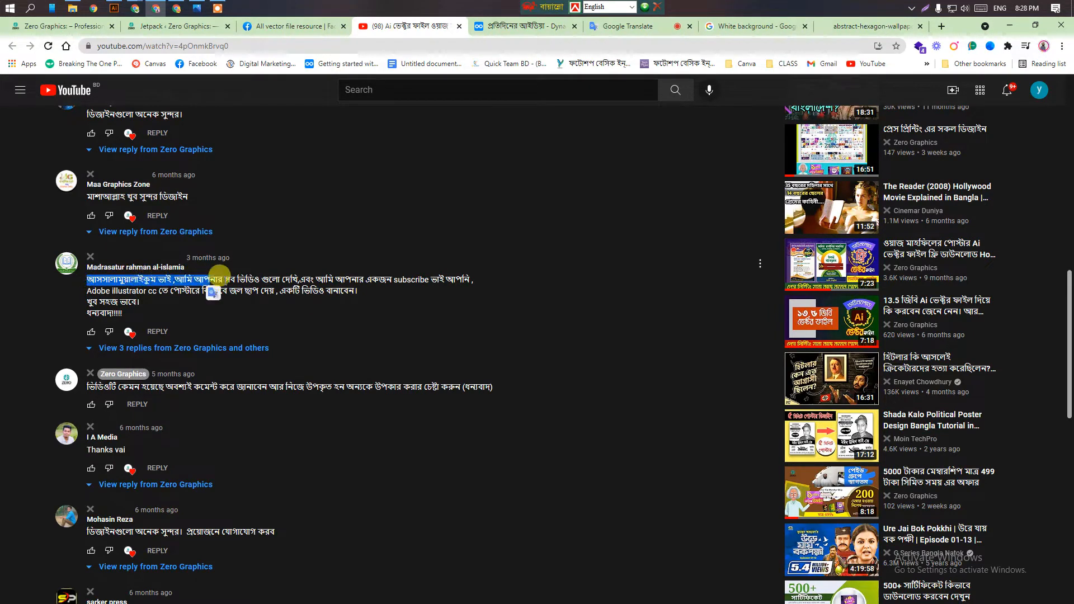
{"action": "left_click", "coordinate": [296, 279]}
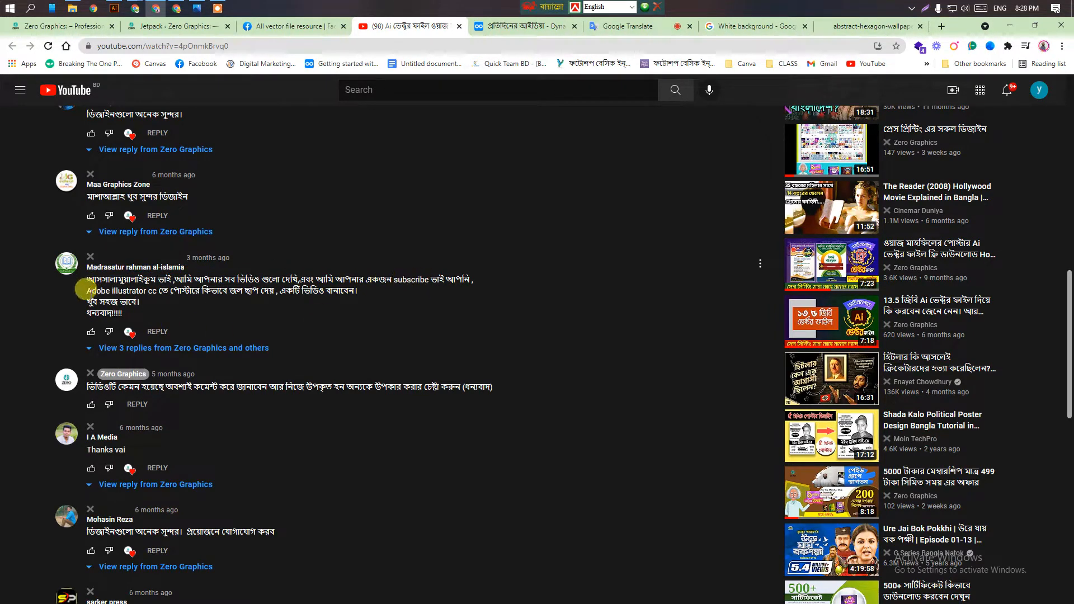
{"action": "left_click_drag", "start_coordinate": [85, 290], "coordinate": [144, 289]}
{"action": "left_click", "coordinate": [232, 290]}
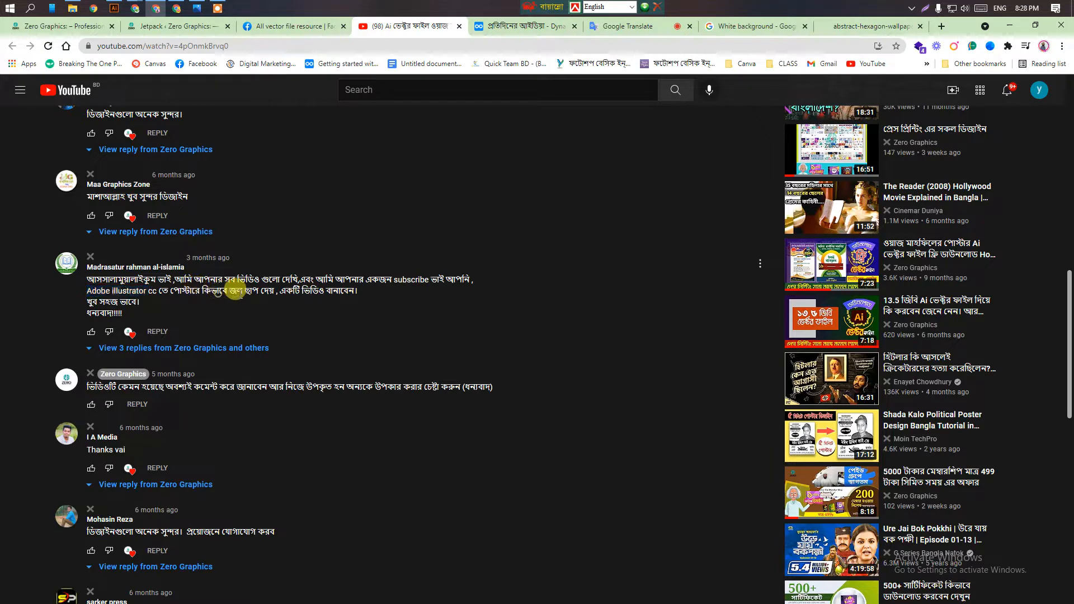
{"action": "left_click_drag", "start_coordinate": [280, 291], "coordinate": [349, 289]}
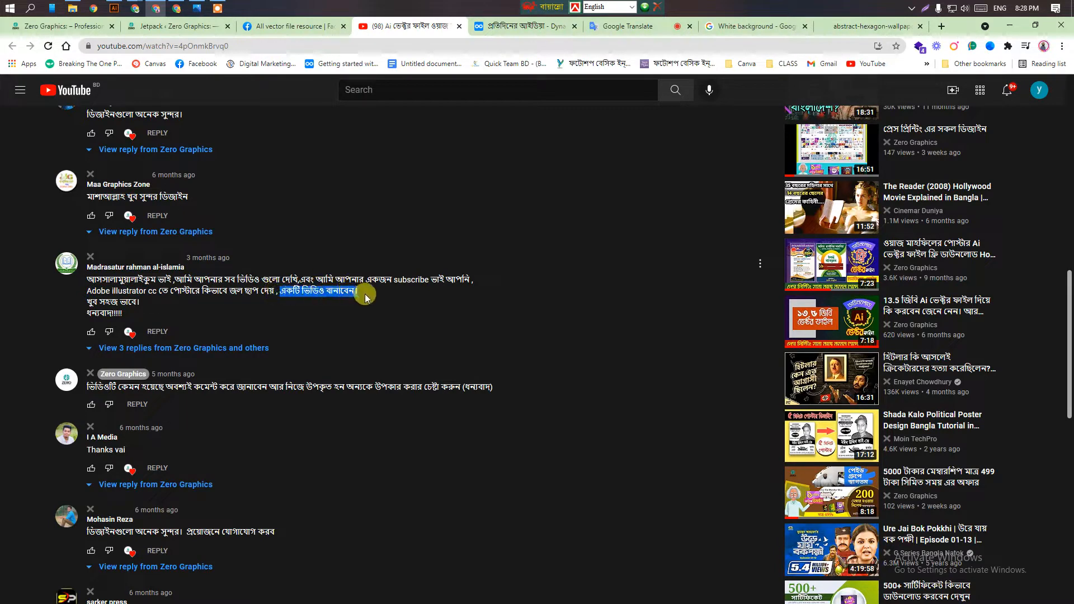
{"action": "left_click", "coordinate": [271, 291]}
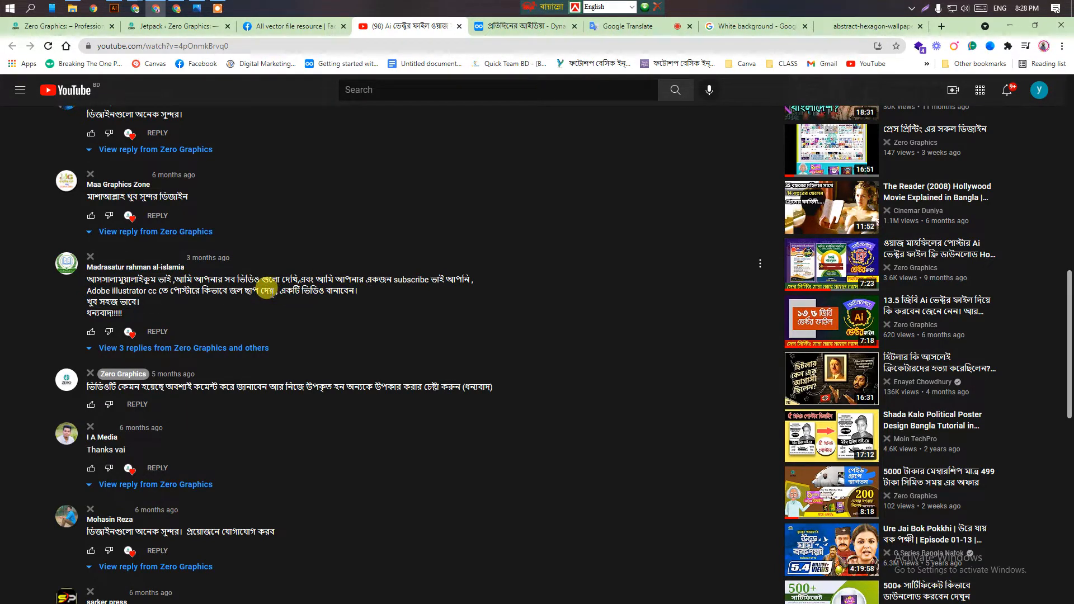
{"action": "key", "text": "Home"}
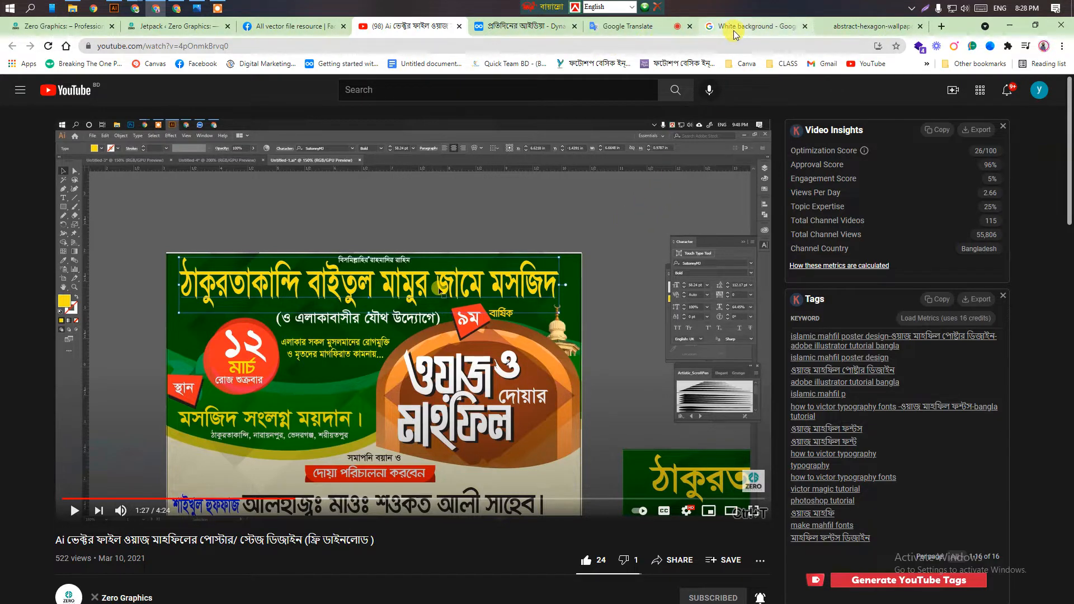
Step: Browse the Google Images results for White background and preview the "Abstract White Background HD" image
{"action": "left_click", "coordinate": [750, 25]}
{"action": "scroll", "coordinate": [389, 300], "scroll_direction": "up", "scroll_amount": 1}
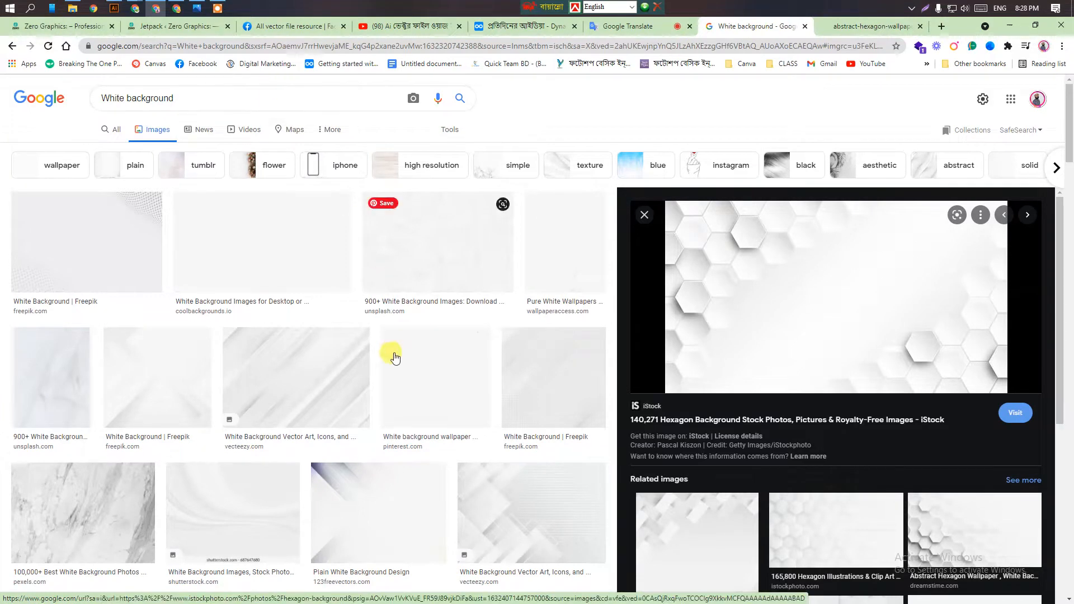
{"action": "scroll", "coordinate": [392, 355], "scroll_direction": "down", "scroll_amount": 10}
{"action": "scroll", "coordinate": [392, 336], "scroll_direction": "down", "scroll_amount": 6}
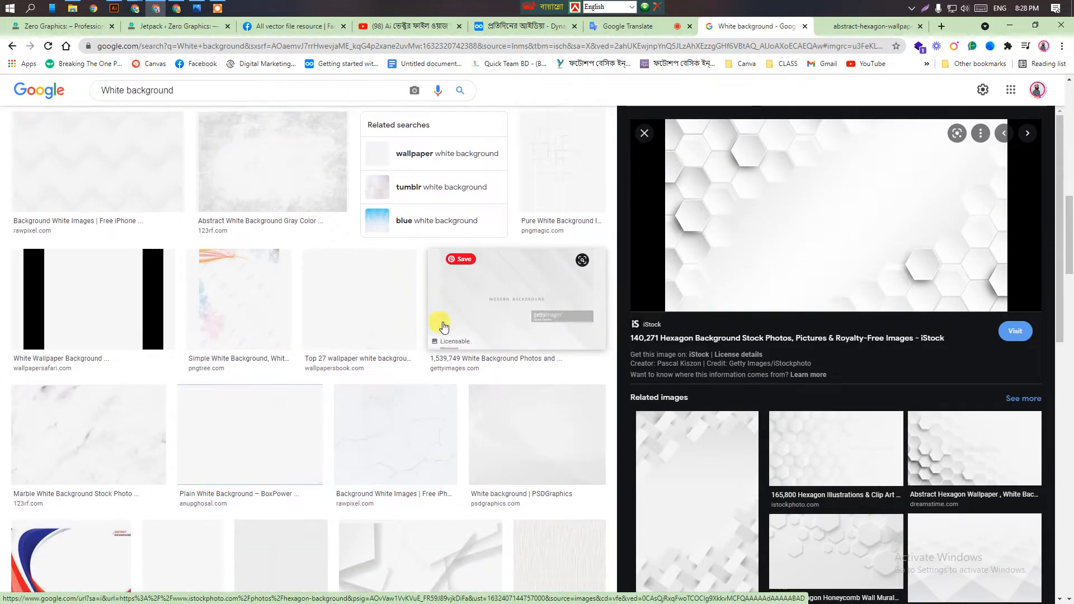
{"action": "left_click", "coordinate": [414, 267]}
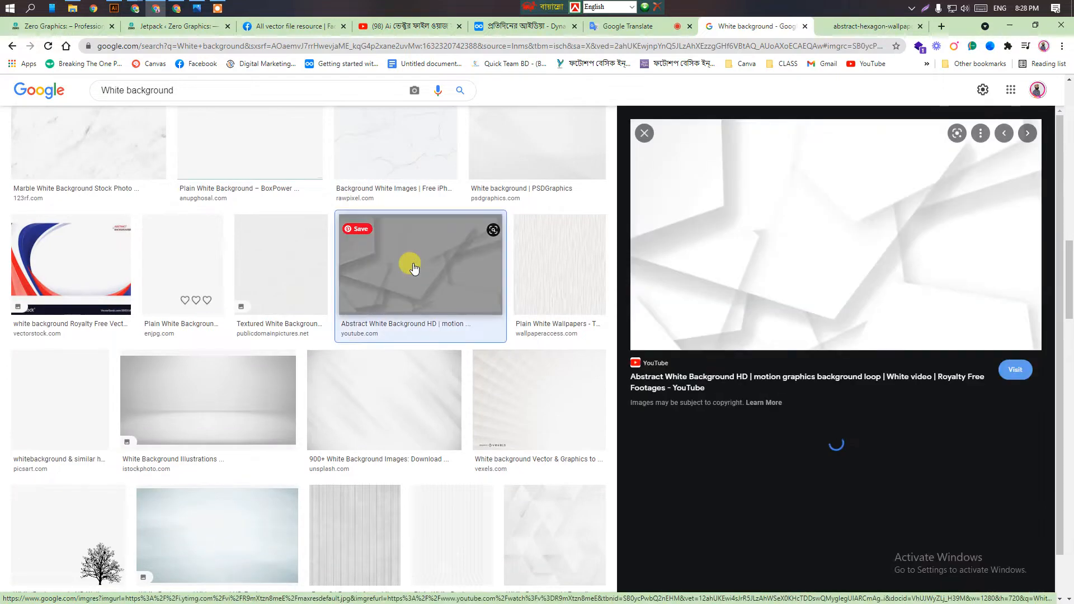
{"action": "scroll", "coordinate": [671, 328], "scroll_direction": "down", "scroll_amount": 10}
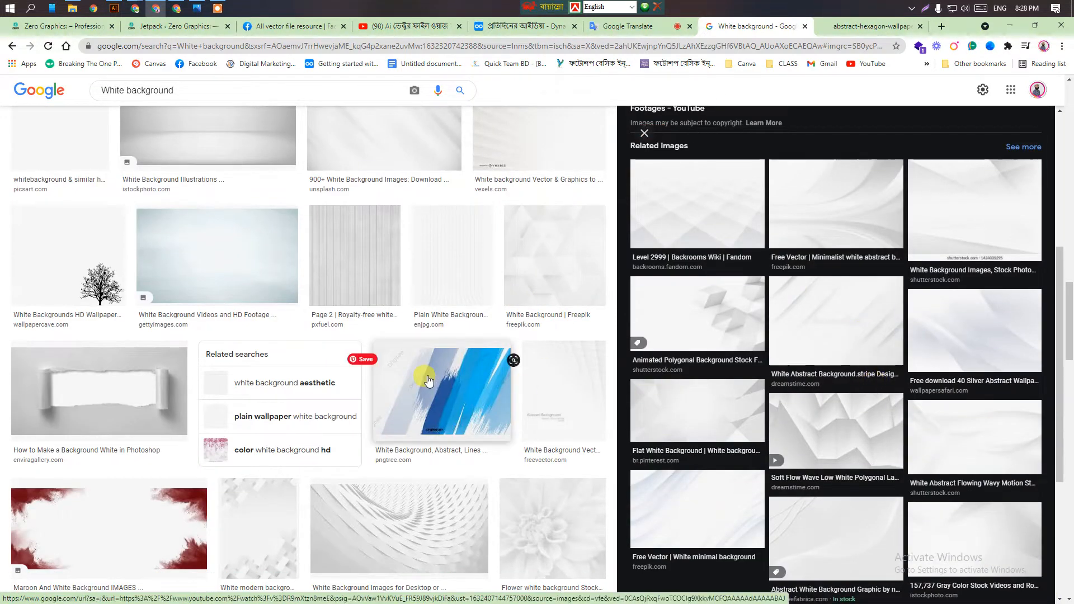
{"action": "scroll", "coordinate": [425, 371], "scroll_direction": "down", "scroll_amount": 3}
{"action": "scroll", "coordinate": [905, 405], "scroll_direction": "down", "scroll_amount": 4}
{"action": "scroll", "coordinate": [904, 419], "scroll_direction": "up", "scroll_amount": 8}
{"action": "scroll", "coordinate": [902, 422], "scroll_direction": "up", "scroll_amount": 1}
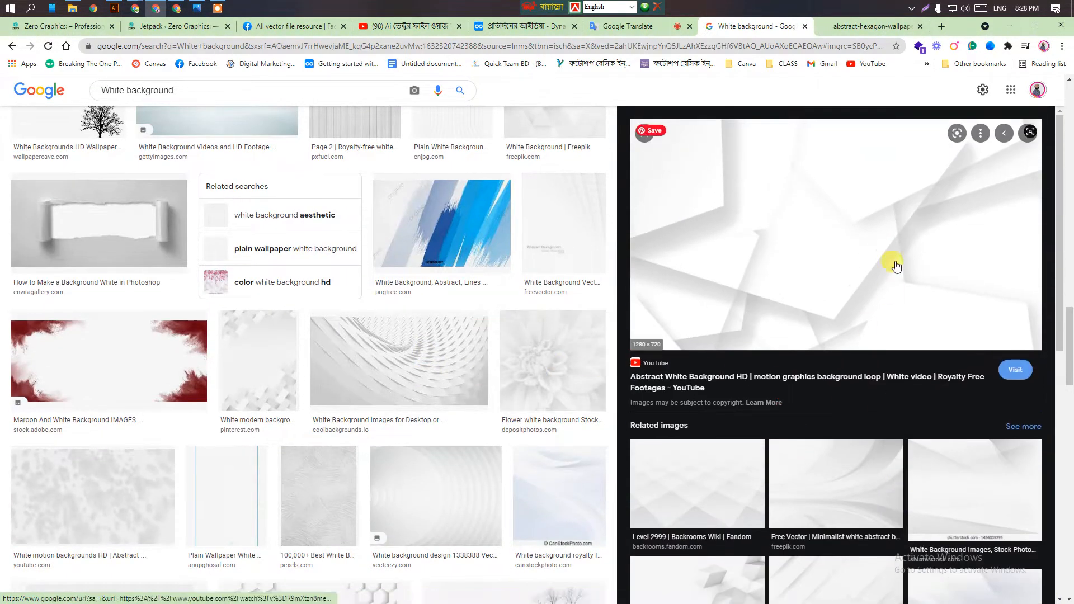
Step: Open the previewed white background image in a separate tab and copy it
{"action": "right_click", "coordinate": [887, 231]}
{"action": "left_click", "coordinate": [928, 352]}
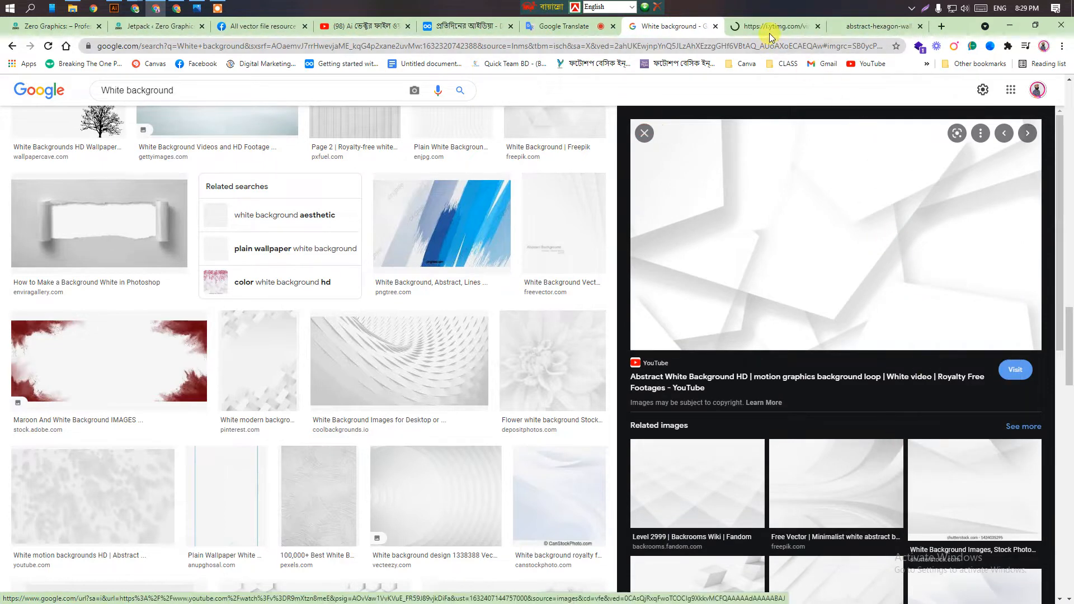
{"action": "left_click", "coordinate": [767, 28]}
{"action": "right_click", "coordinate": [407, 250]}
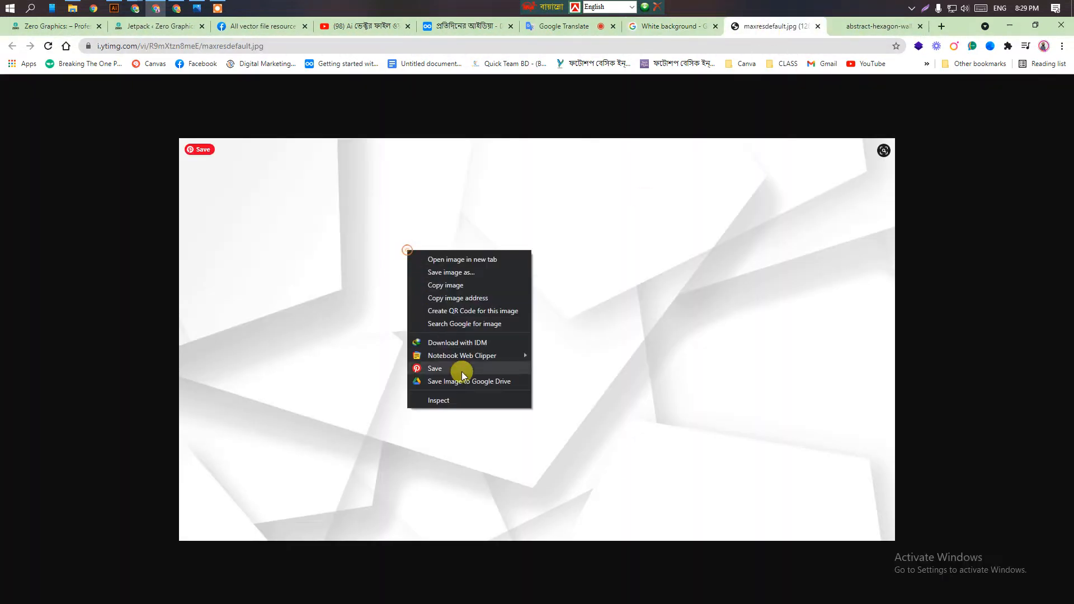
{"action": "left_click", "coordinate": [460, 286]}
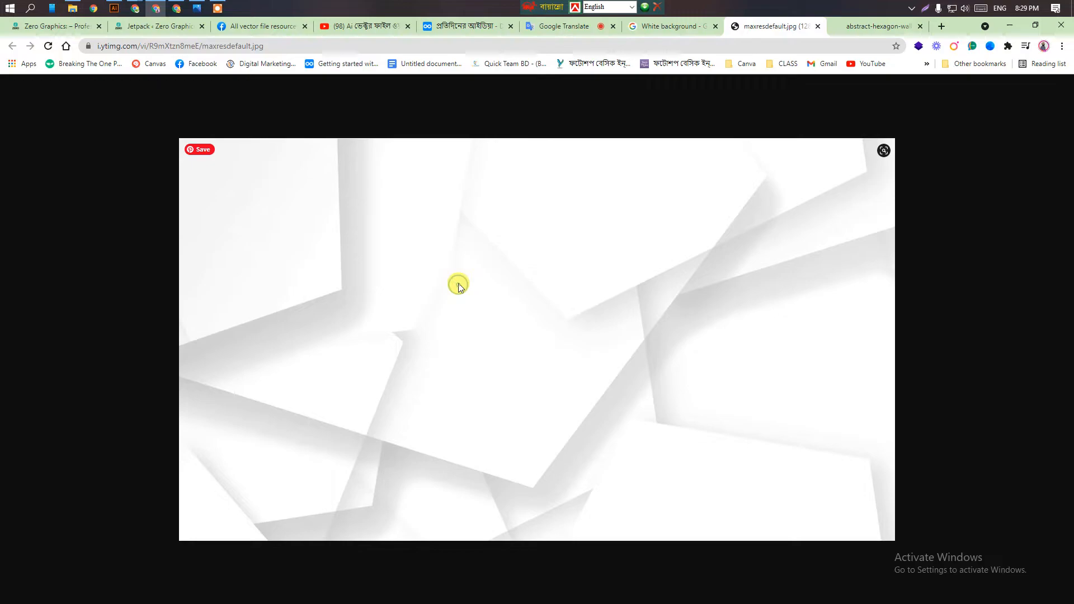
Step: Switch to Adobe Illustrator and delete the large green gradient rectangle below the card design
{"action": "left_click", "coordinate": [118, 9]}
{"action": "left_click_drag", "start_coordinate": [161, 245], "coordinate": [161, 350]}
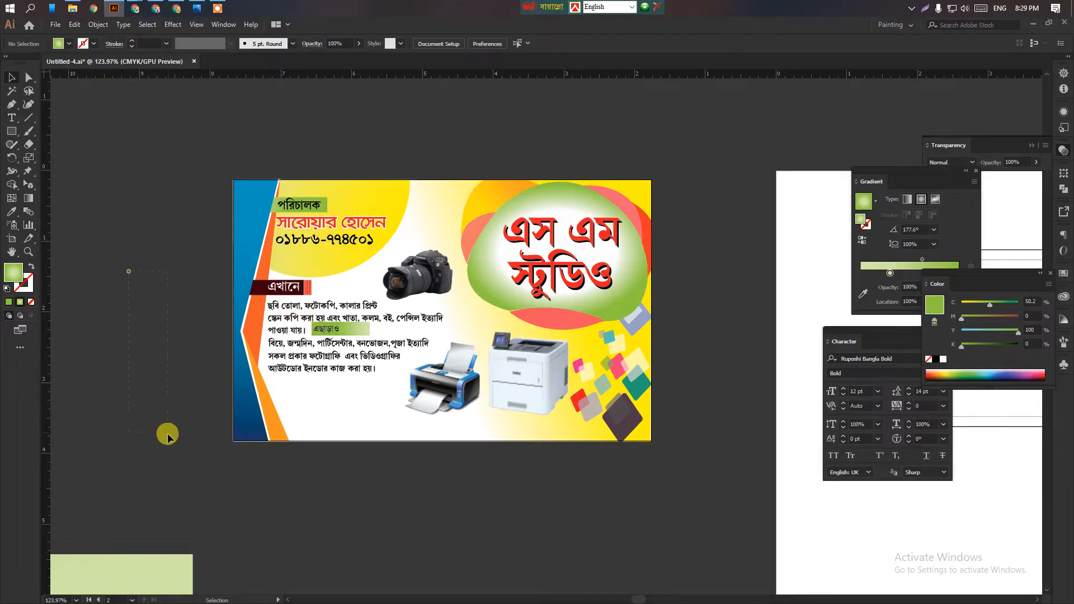
{"action": "left_click_drag", "start_coordinate": [498, 533], "coordinate": [484, 516]}
{"action": "key", "text": "ctrl+alt+space"}
{"action": "left_click", "coordinate": [518, 376], "text": "ctrl+alt"}
{"action": "left_click", "coordinate": [512, 366], "text": "ctrl+alt"}
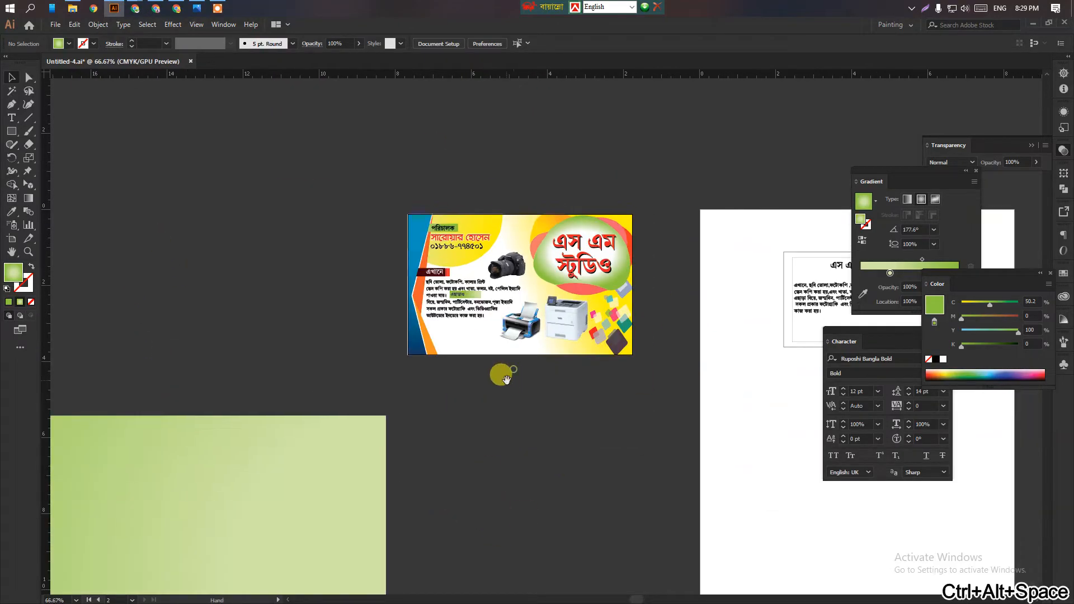
{"action": "left_click", "coordinate": [334, 444]}
{"action": "key", "text": "Delete"}
Step: Paste the copied white background image over the card design
{"action": "key", "text": "ctrl+space"}
{"action": "left_click", "coordinate": [572, 329], "text": "ctrl"}
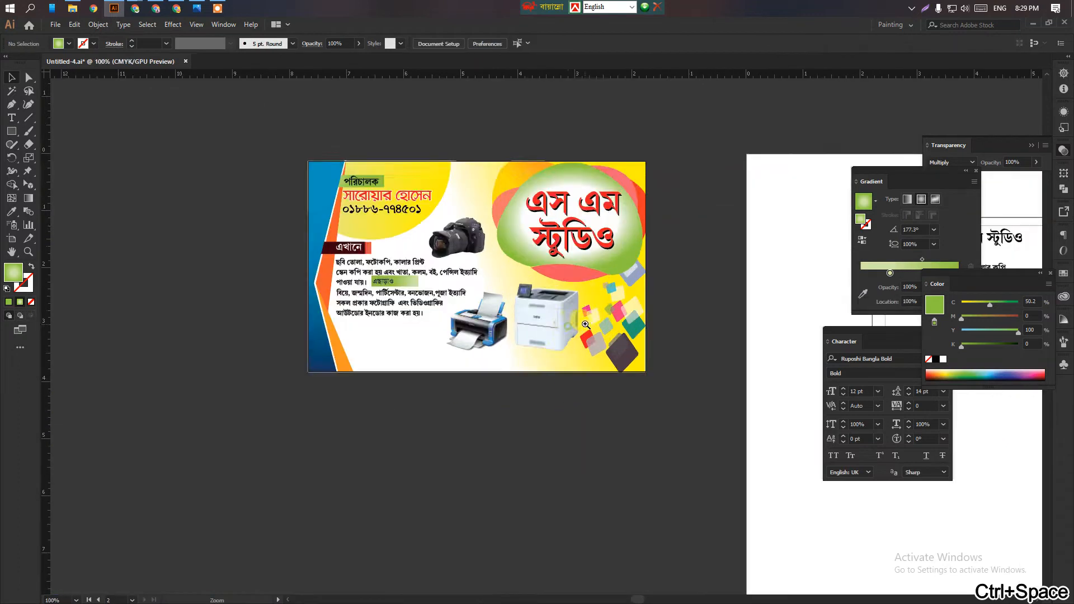
{"action": "left_click", "coordinate": [563, 286], "text": "ctrl"}
{"action": "left_click_drag", "start_coordinate": [531, 307], "coordinate": [530, 319]}
{"action": "key", "text": "ctrl+v"}
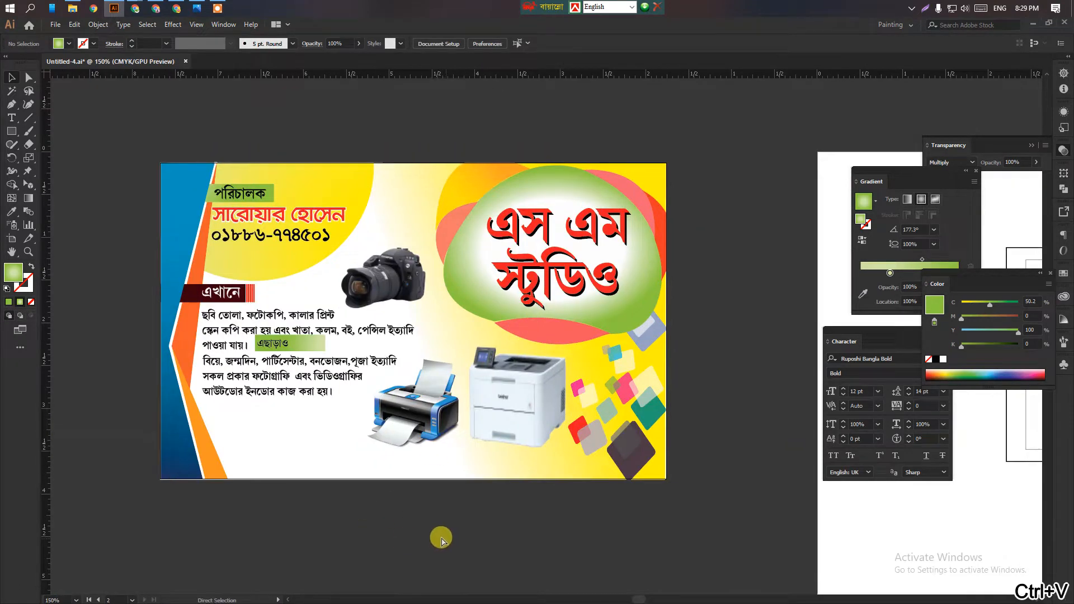
{"action": "key", "text": "ctrl+space"}
{"action": "key", "text": "ctrl+alt+space"}
{"action": "left_click", "coordinate": [541, 403], "text": "ctrl+alt"}
{"action": "left_click", "coordinate": [558, 376], "text": "ctrl+alt"}
{"action": "left_click", "coordinate": [590, 371], "text": "ctrl+alt"}
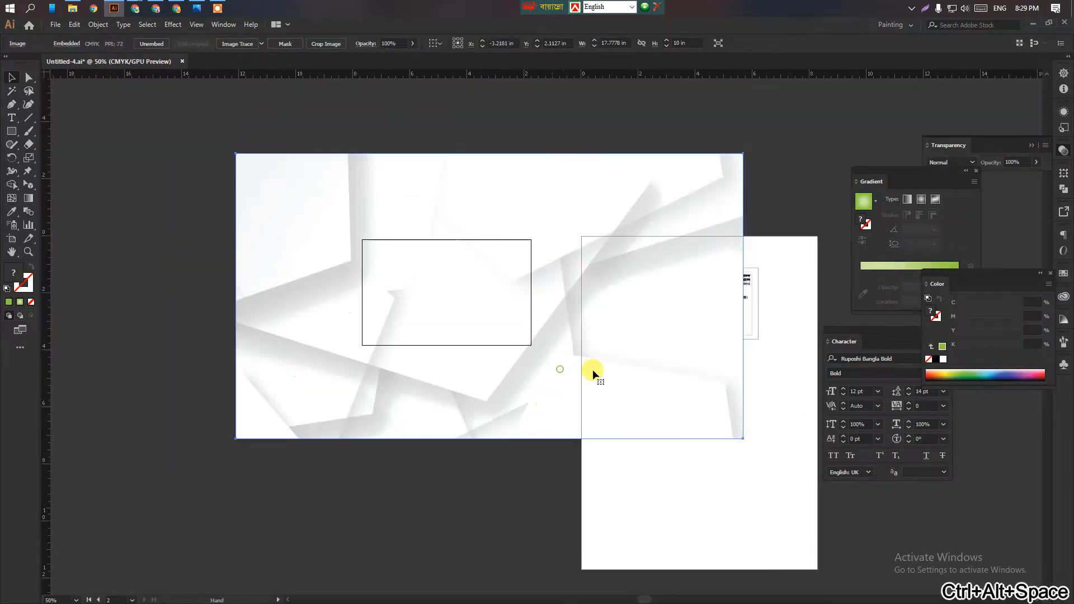
Step: Scale the pasted image down to about 6.09 × 3.42 in and move it over the card
{"action": "left_click_drag", "start_coordinate": [742, 156], "coordinate": [576, 247]}
{"action": "key", "text": "ctrl+space"}
{"action": "left_click", "coordinate": [504, 285], "text": "ctrl"}
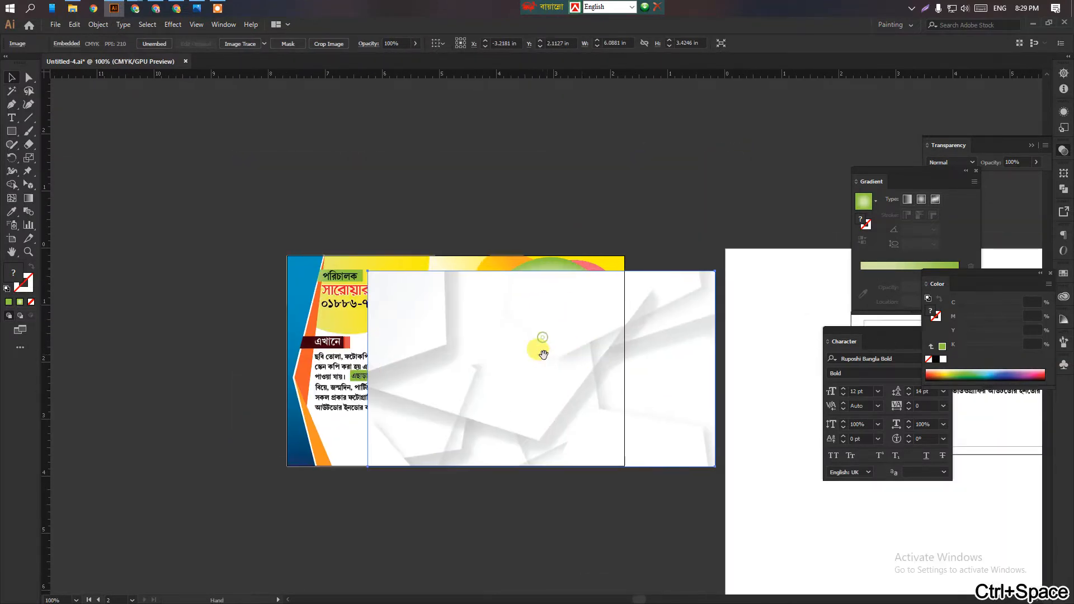
{"action": "left_click_drag", "start_coordinate": [541, 358], "coordinate": [455, 348]}
{"action": "left_click", "coordinate": [523, 379], "text": "ctrl"}
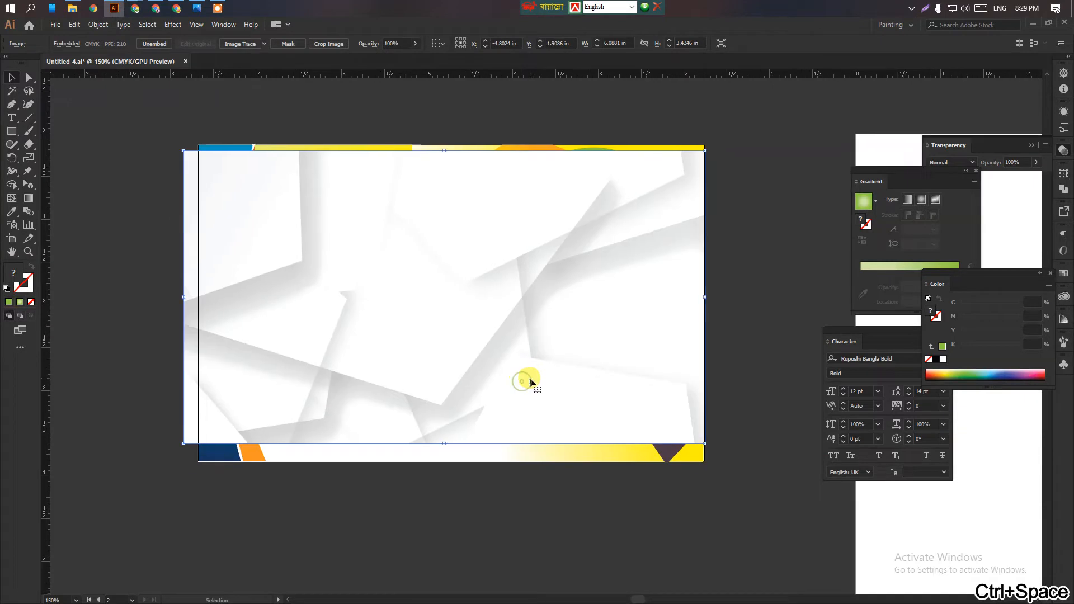
Step: Stretch the image's lower, left and upper edges to the card's borders, making it about 5.92 × 3.65 in
{"action": "left_click_drag", "start_coordinate": [444, 444], "coordinate": [442, 463]}
{"action": "left_click_drag", "start_coordinate": [189, 308], "coordinate": [198, 306]}
{"action": "left_click_drag", "start_coordinate": [454, 150], "coordinate": [451, 145]}
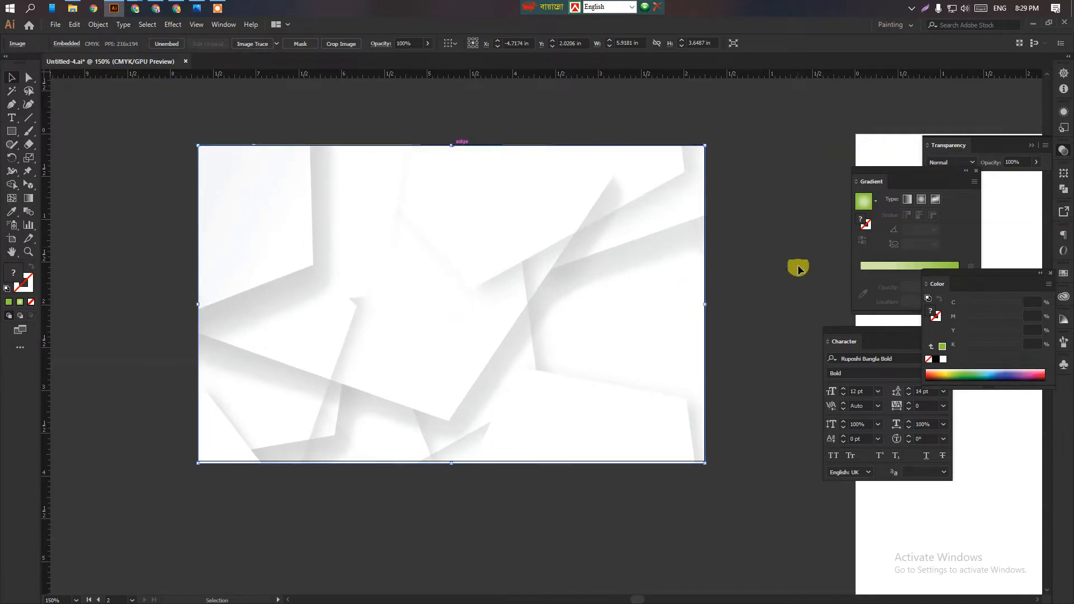
Step: Send the white background image to the back of the card design and deselect it
{"action": "right_click", "coordinate": [515, 222]}
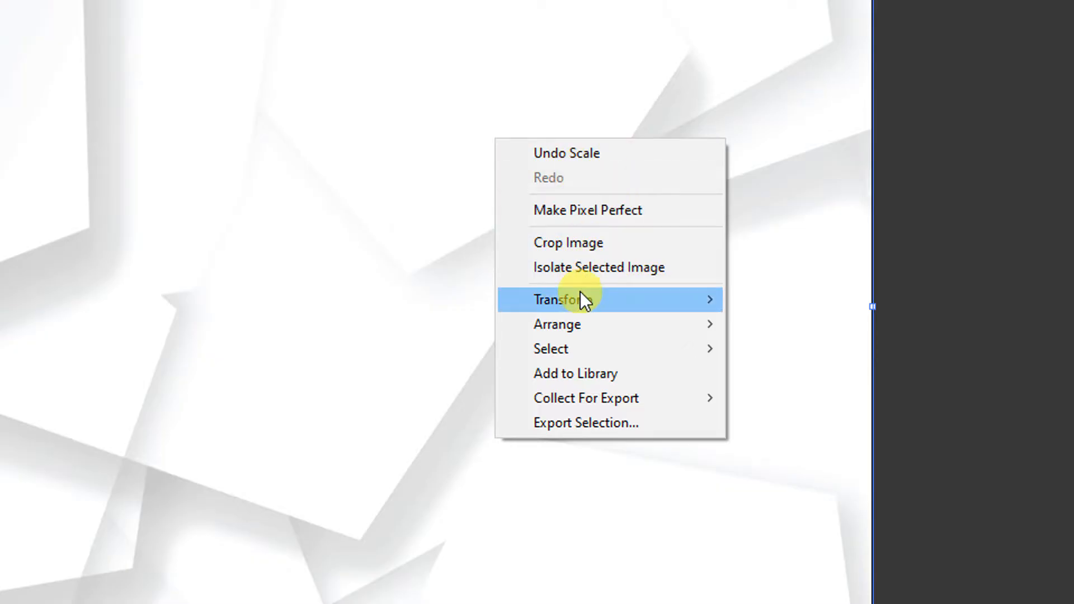
{"action": "mouse_move", "coordinate": [558, 313]}
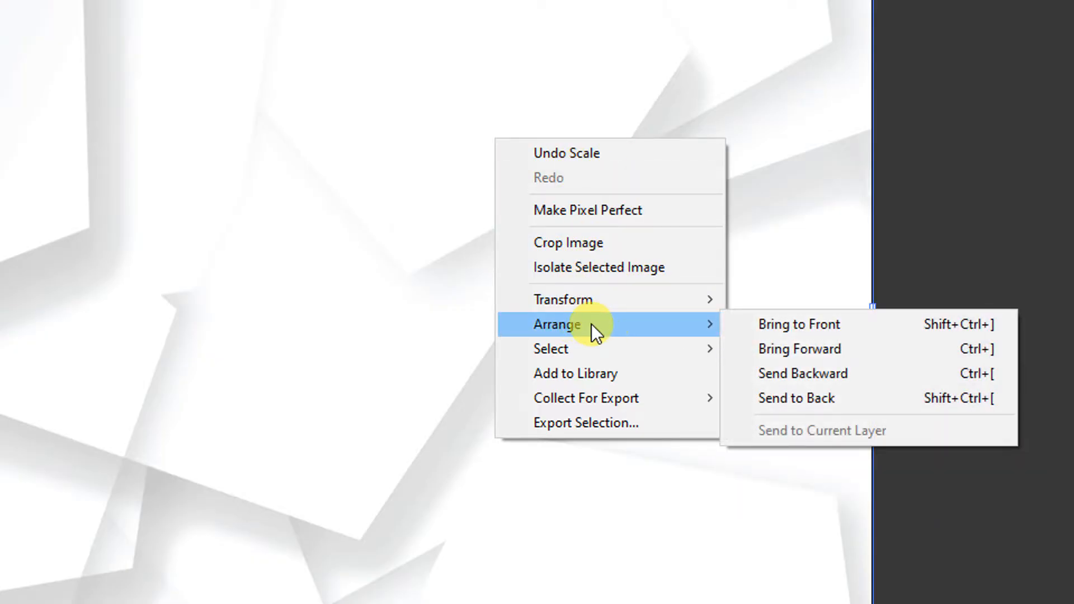
{"action": "left_click", "coordinate": [821, 392]}
{"action": "left_click", "coordinate": [747, 380]}
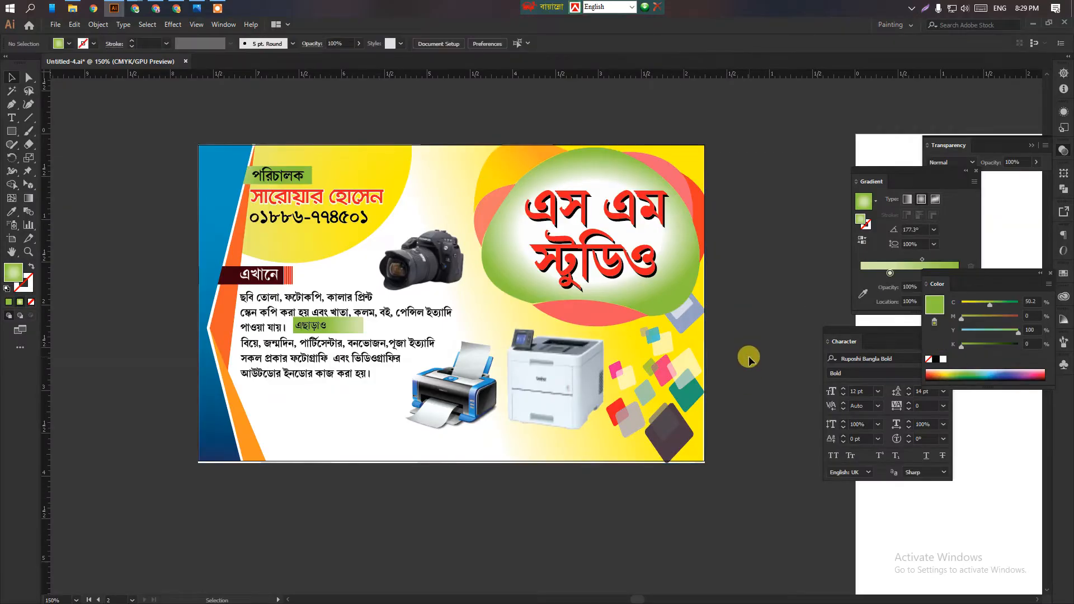
Step: Check which object is selectable behind the card's artwork, unlock all locked objects, and clear the selection
{"action": "left_click", "coordinate": [447, 175]}
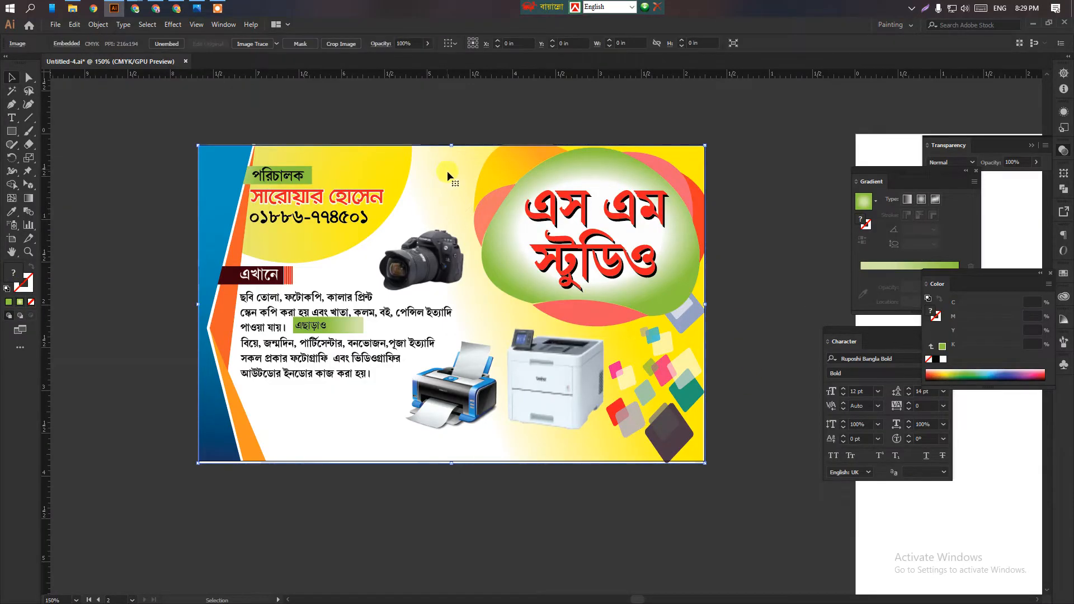
{"action": "double_click", "coordinate": [509, 168]}
{"action": "double_click", "coordinate": [366, 123]}
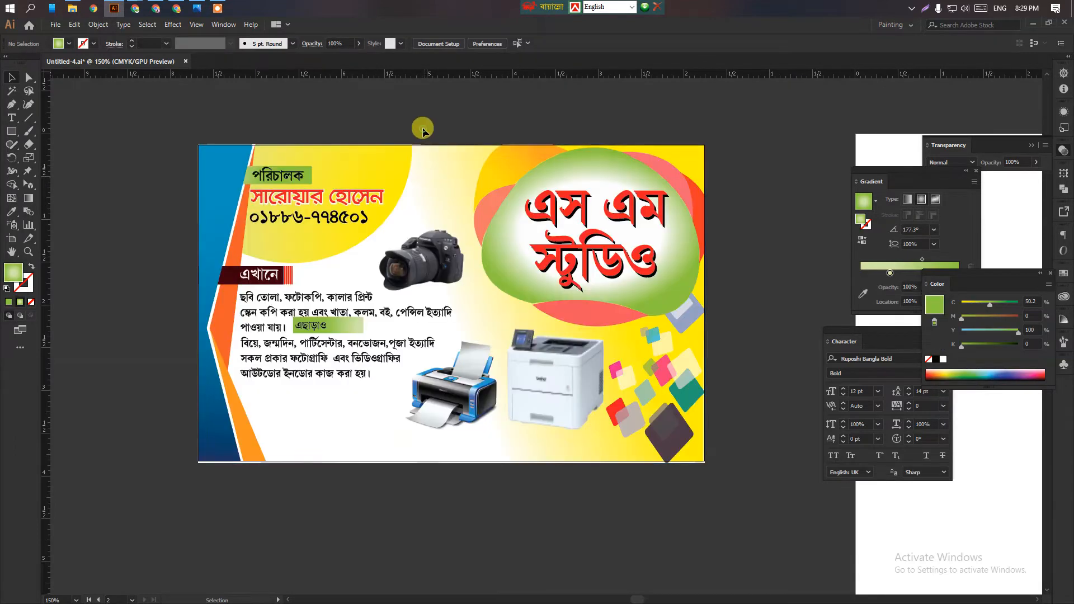
{"action": "key", "text": "ctrl+alt+2"}
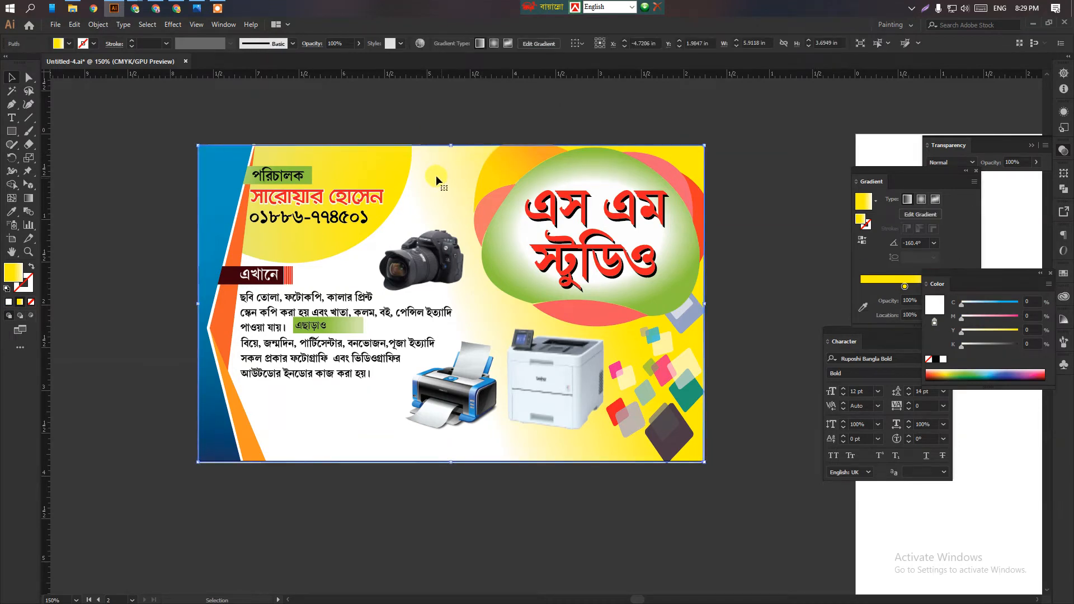
{"action": "left_click", "coordinate": [91, 115]}
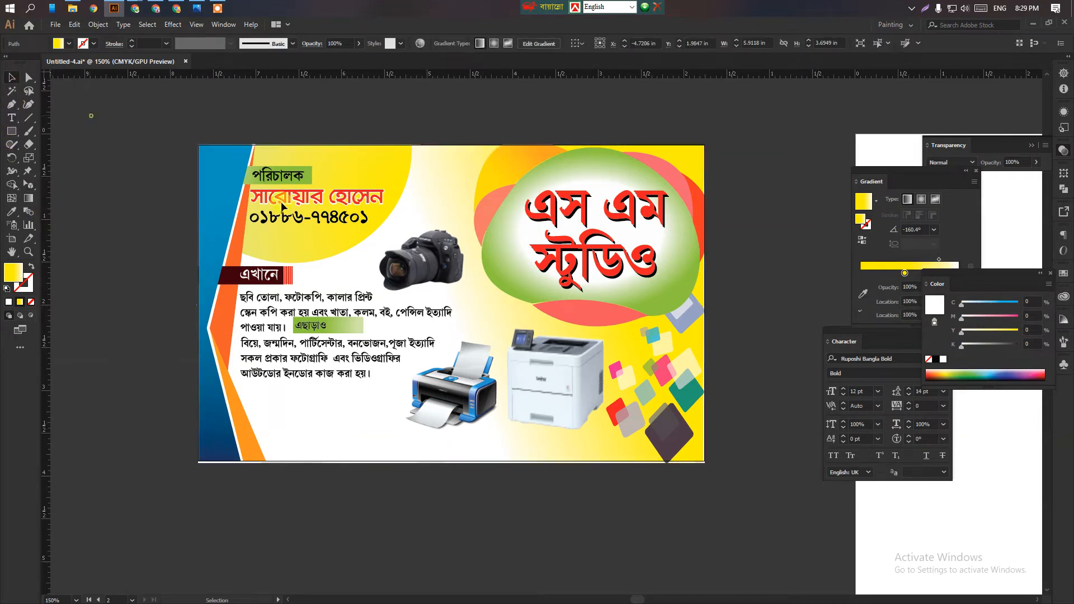
Step: Move the yellow gradient background off the card to reveal the image behind it, and undo the moves
{"action": "left_click_drag", "start_coordinate": [439, 188], "coordinate": [453, 258]}
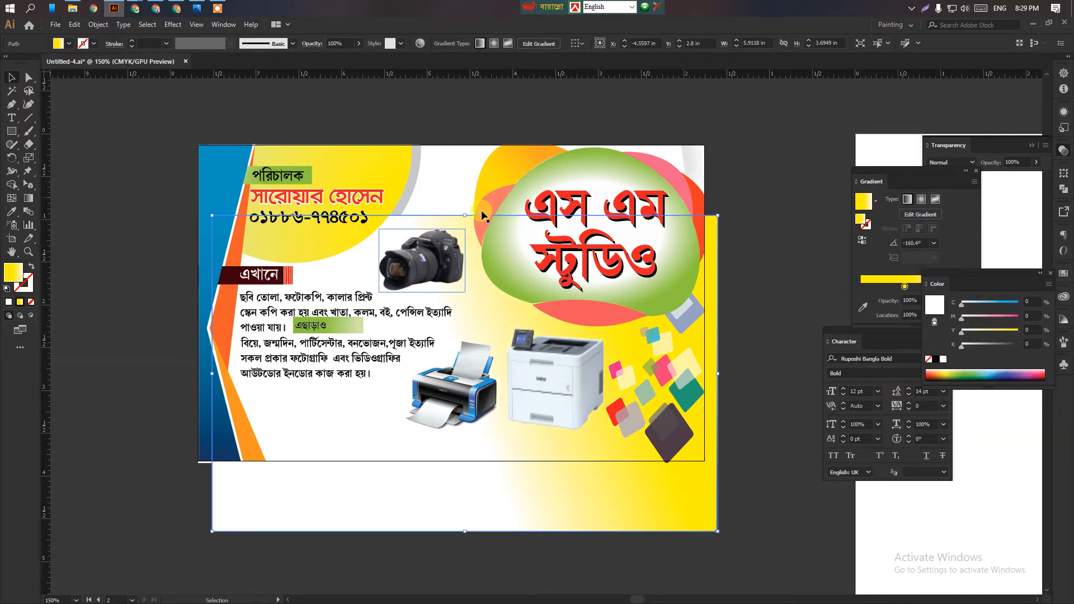
{"action": "left_click_drag", "start_coordinate": [501, 321], "coordinate": [692, 451]}
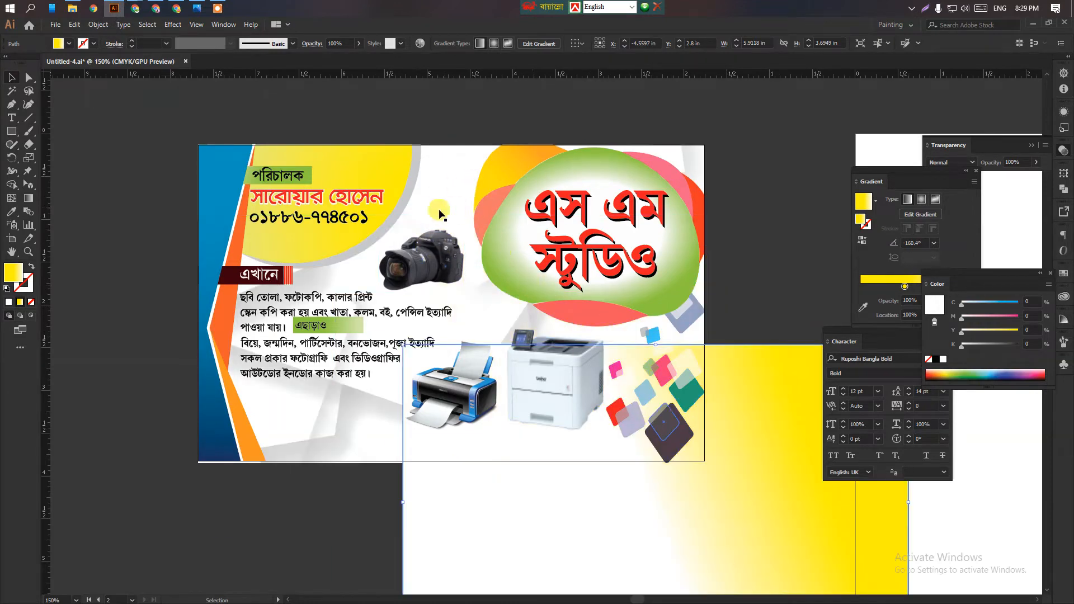
{"action": "key", "text": "ctrl+z"}
{"action": "key", "text": "ctrl+z"}
{"action": "key", "text": "ctrl+z"}
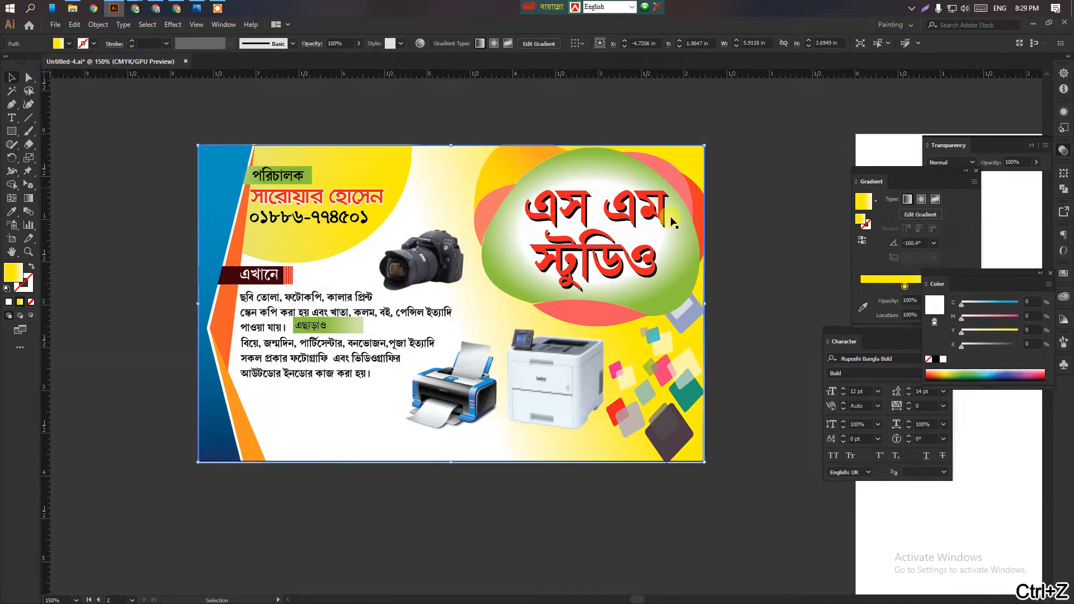
Step: Set the blend mode of the card's yellow gradient background to Multiply
{"action": "left_click", "coordinate": [424, 150]}
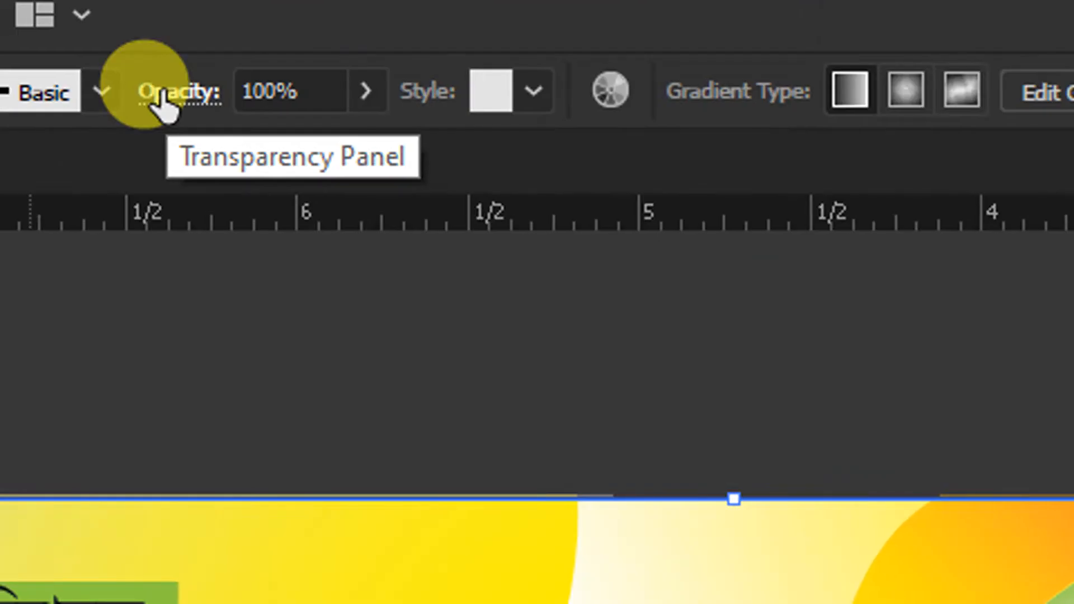
{"action": "left_click", "coordinate": [163, 98]}
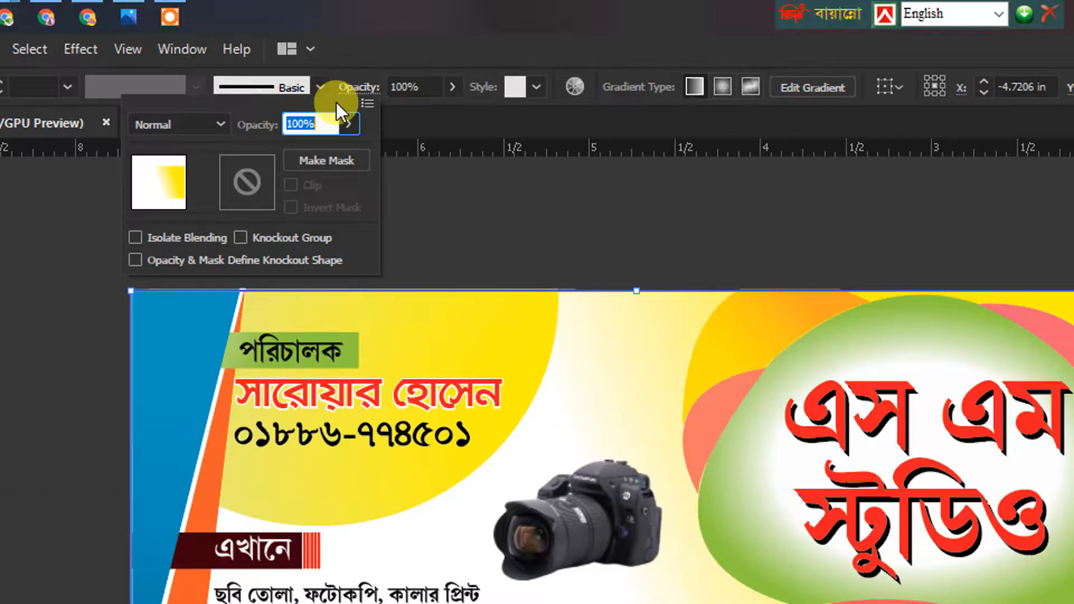
{"action": "left_click", "coordinate": [220, 125]}
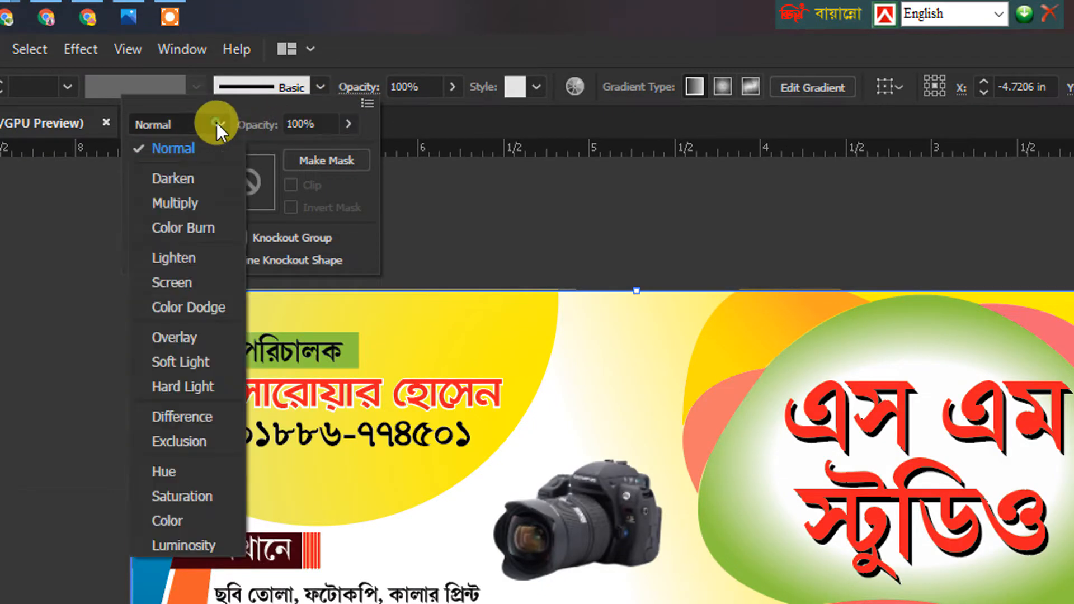
{"action": "left_click", "coordinate": [179, 203]}
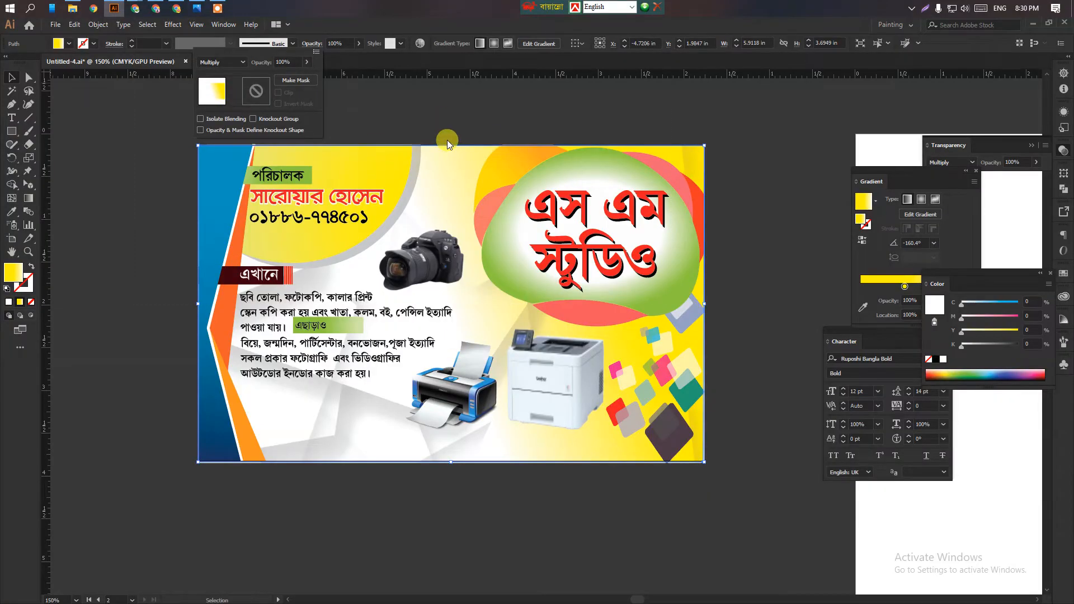
{"action": "left_click", "coordinate": [429, 117]}
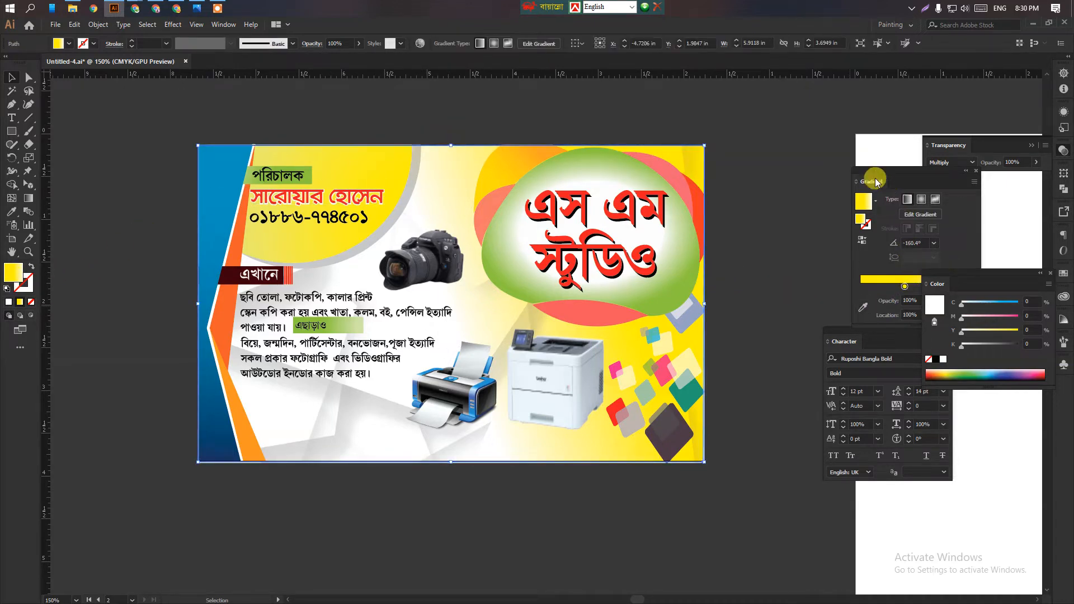
Step: Recolour the yellow stop of the background's gradient to dark blue, C 100 and M 100
{"action": "left_click_drag", "start_coordinate": [876, 183], "coordinate": [380, 446]}
{"action": "scroll", "coordinate": [349, 456], "scroll_direction": "down", "scroll_amount": 2}
{"action": "scroll", "coordinate": [705, 366], "scroll_direction": "up", "scroll_amount": 1}
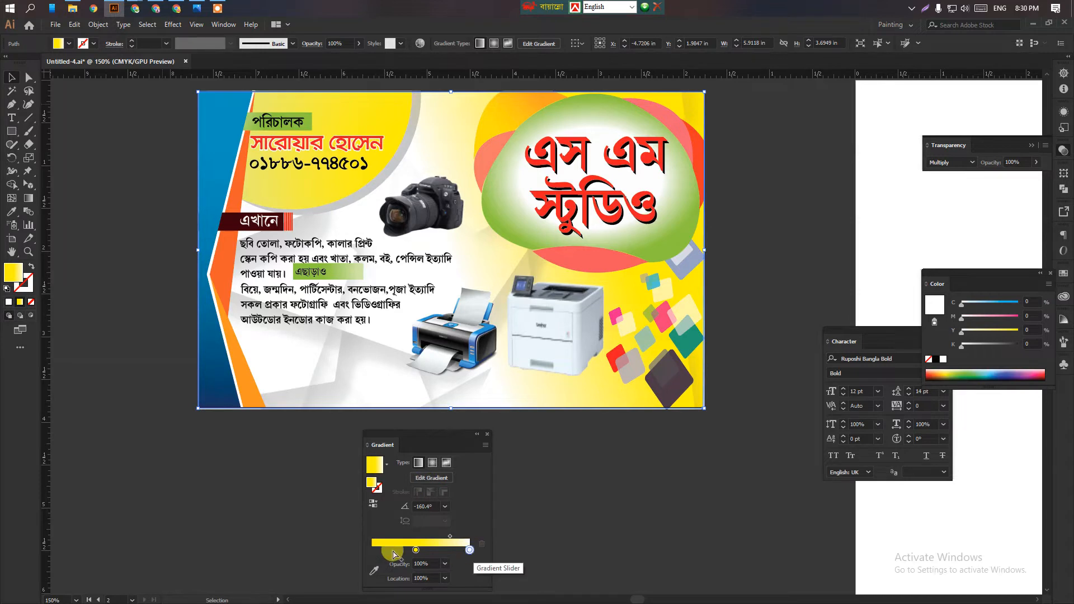
{"action": "double_click", "coordinate": [415, 550]}
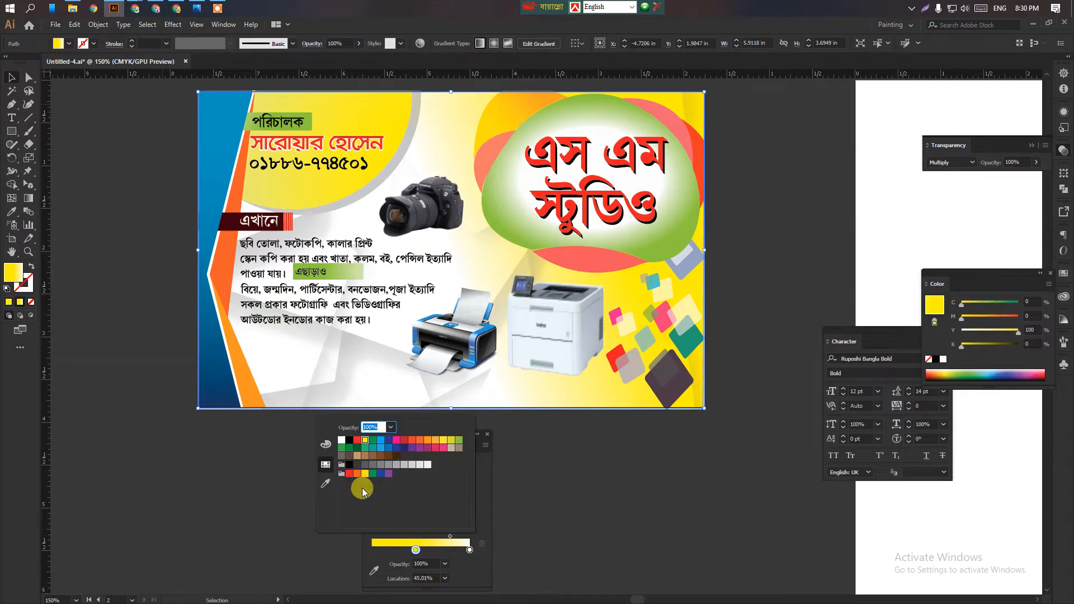
{"action": "left_click", "coordinate": [387, 441]}
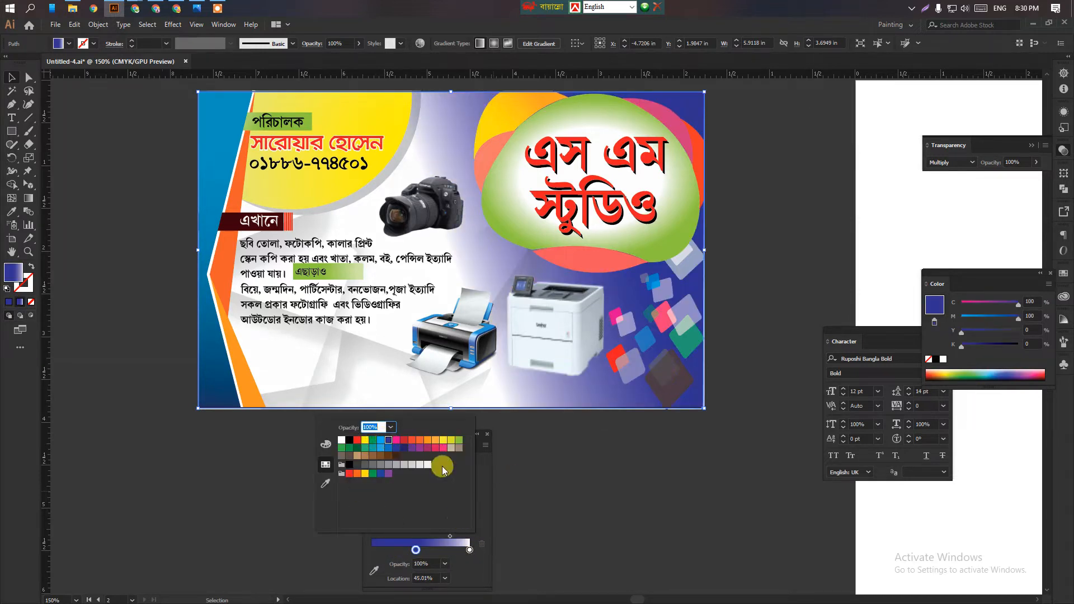
Step: Redraw the background's blue-to-white gradient across the card in several directions with the Gradient tool
{"action": "left_click", "coordinate": [29, 199]}
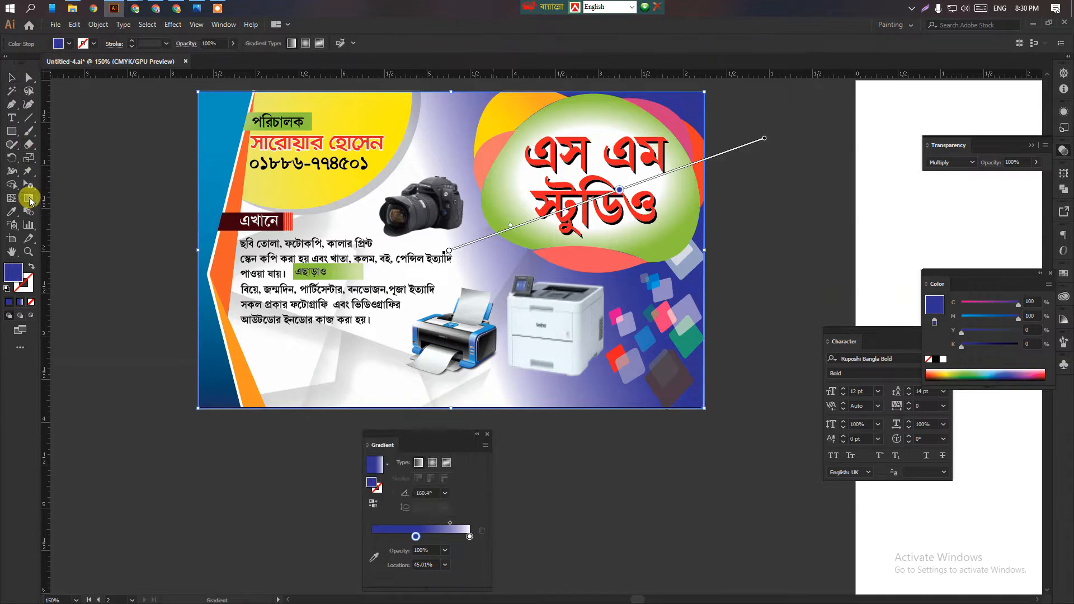
{"action": "mouse_move", "coordinate": [161, 173]}
{"action": "left_mouse_down"}
{"action": "mouse_move", "coordinate": [515, 276]}
{"action": "mouse_move", "coordinate": [785, 214]}
{"action": "left_mouse_up"}
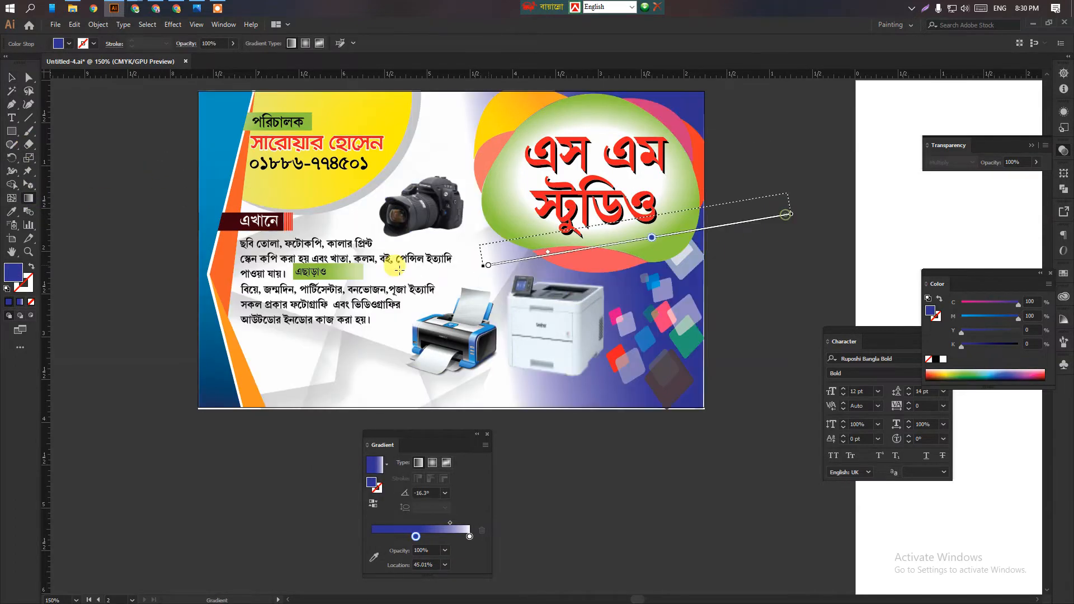
{"action": "left_click_drag", "start_coordinate": [399, 270], "coordinate": [187, 176]}
{"action": "left_click_drag", "start_coordinate": [173, 403], "coordinate": [623, 201]}
{"action": "mouse_move", "coordinate": [773, 112]}
{"action": "left_mouse_down"}
{"action": "mouse_move", "coordinate": [324, 340]}
{"action": "mouse_move", "coordinate": [476, 243]}
{"action": "left_mouse_up"}
Step: Undo the gradient redraws and the blue recolouring of the background, and deselect it
{"action": "key", "text": "ctrl+z"}
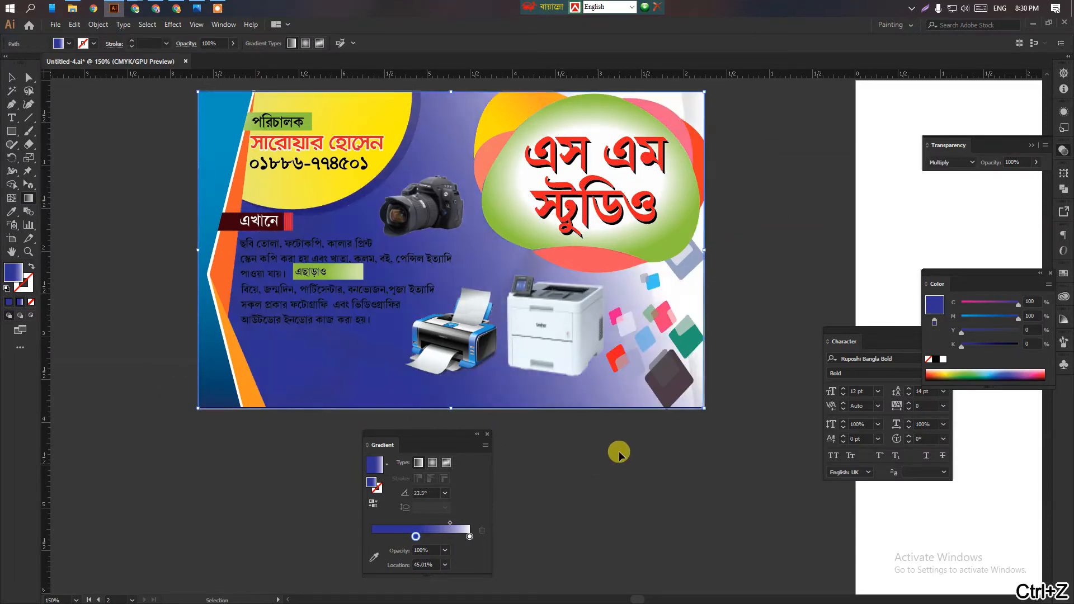
{"action": "key", "text": "ctrl+z"}
{"action": "key", "text": "ctrl+z"}
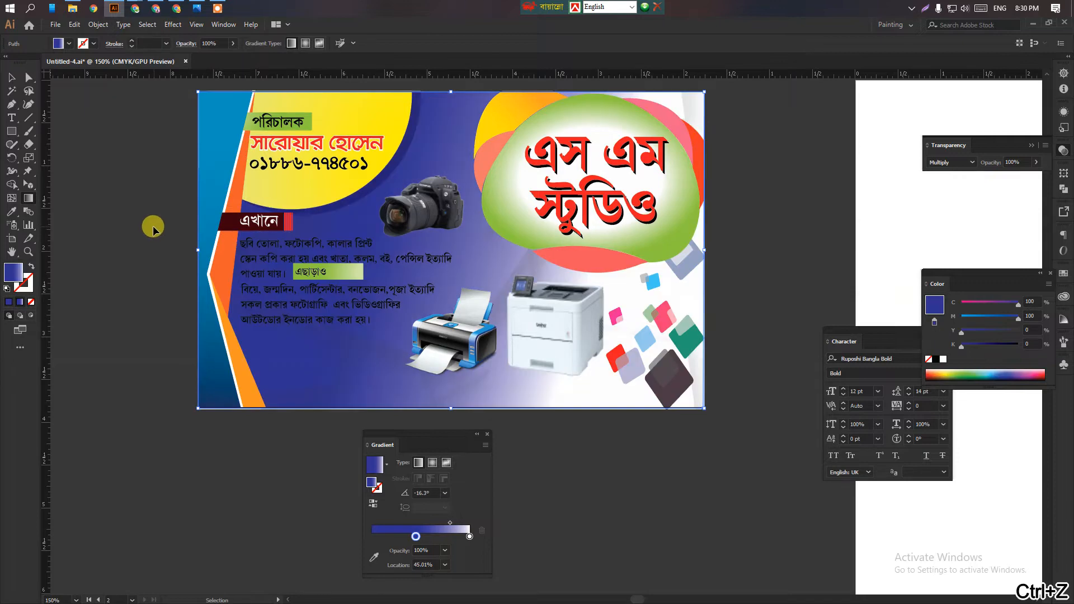
{"action": "key", "text": "ctrl+z"}
{"action": "key", "text": "ctrl+z"}
{"action": "left_click", "coordinate": [8, 77]}
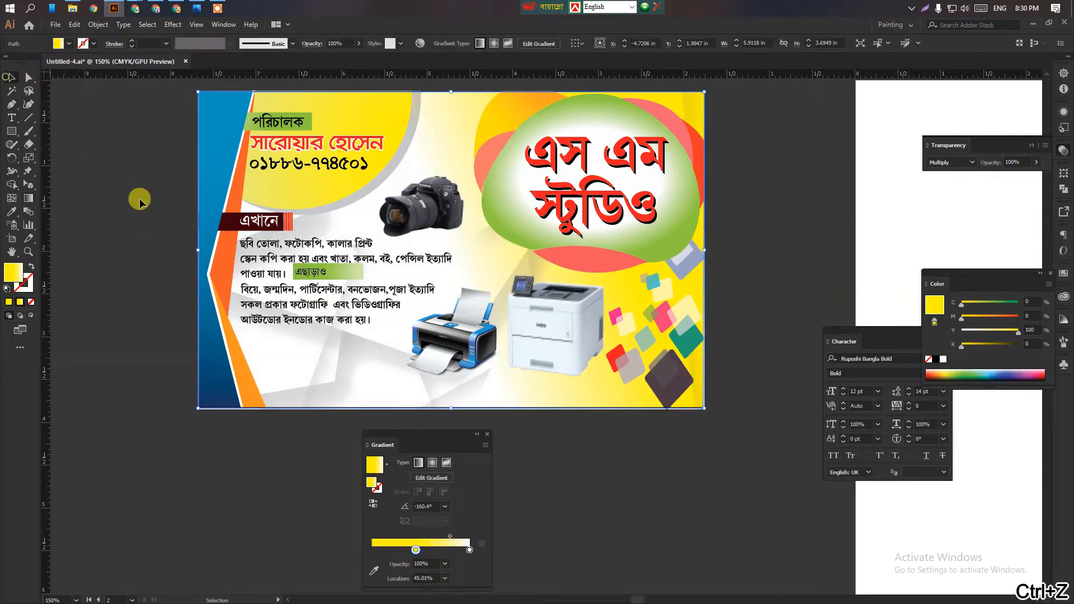
{"action": "left_click", "coordinate": [140, 200]}
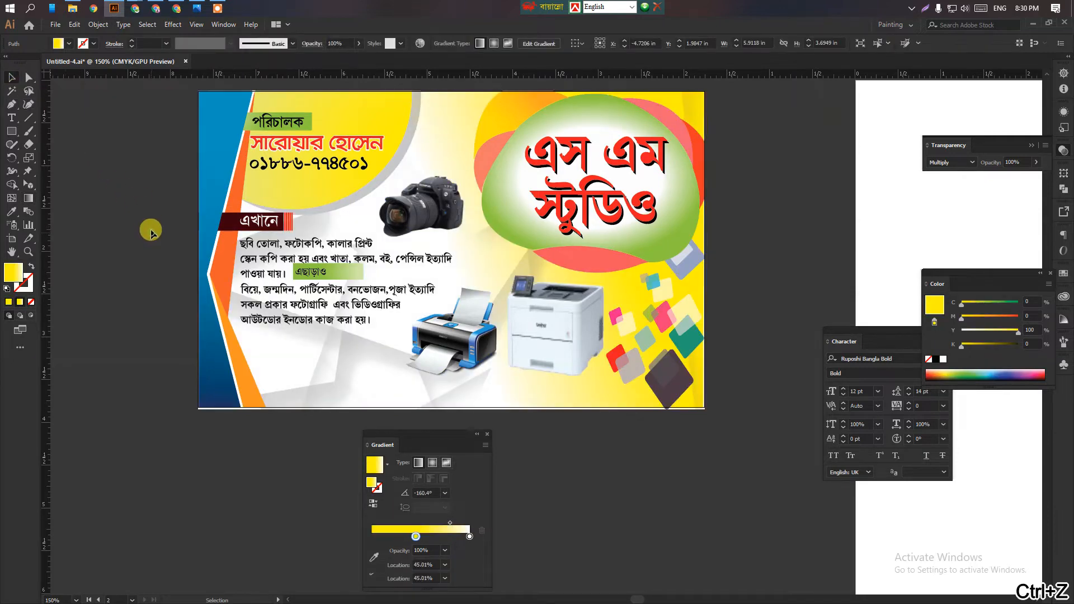
Step: Switch to Chrome and return to the "White background" image search results
{"action": "left_click", "coordinate": [535, 261], "text": "ctrl+alt"}
{"action": "left_click", "coordinate": [536, 261], "text": "ctrl+alt"}
{"action": "left_click_drag", "start_coordinate": [456, 330], "coordinate": [503, 284]}
{"action": "left_click", "coordinate": [260, 285]}
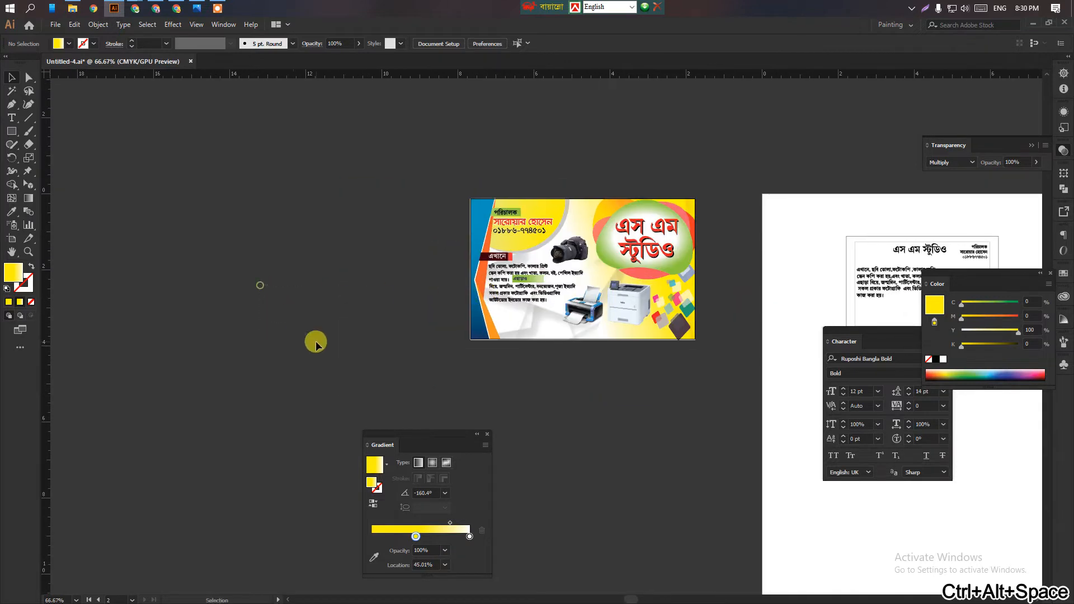
{"action": "left_click", "coordinate": [134, 7]}
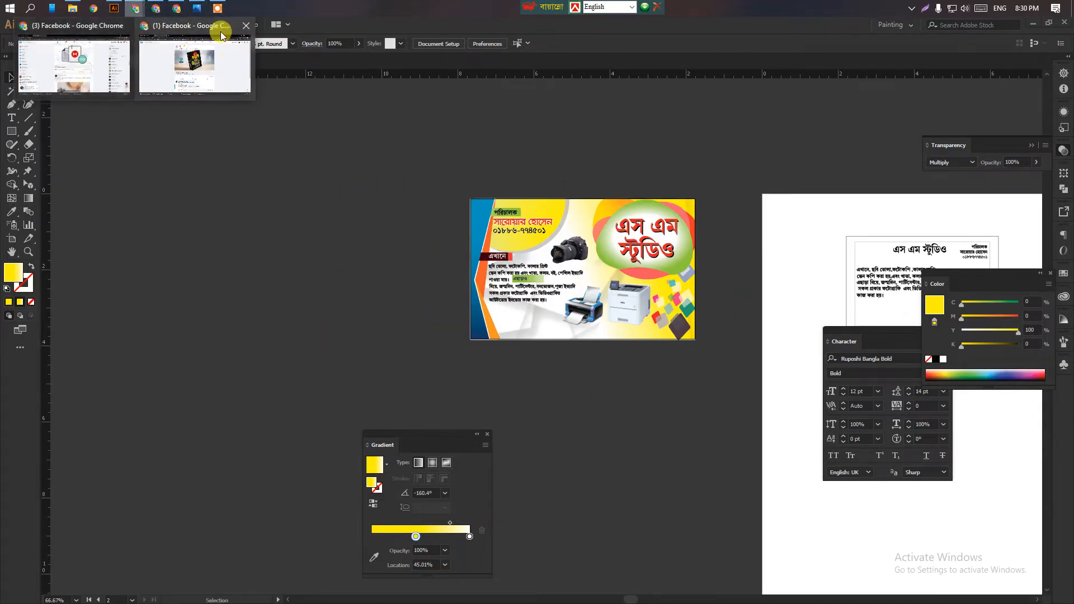
{"action": "left_click", "coordinate": [173, 5]}
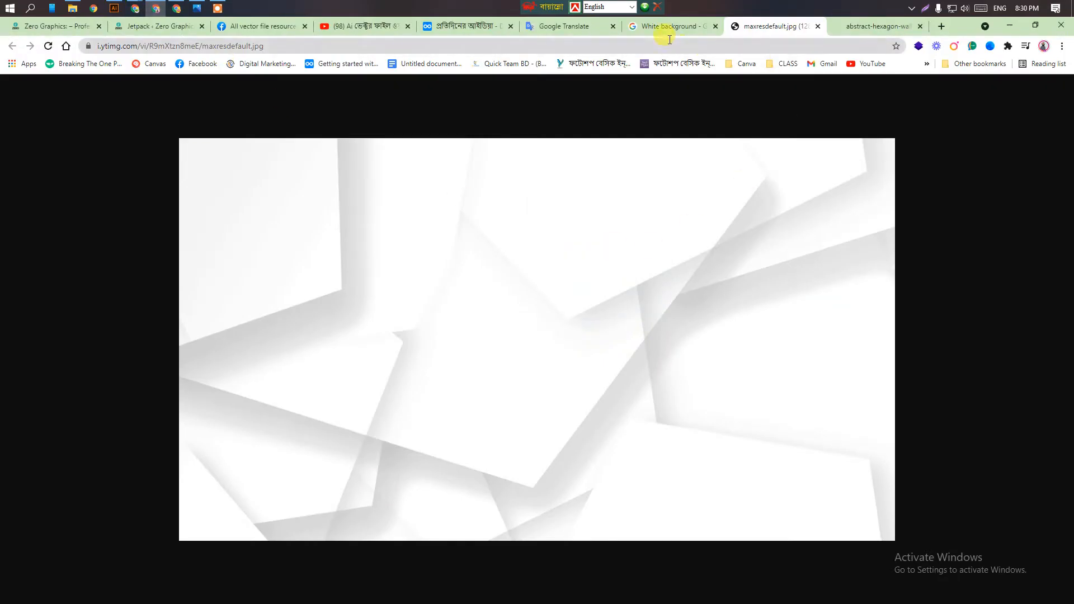
{"action": "left_click", "coordinate": [699, 27]}
{"action": "scroll", "coordinate": [568, 250], "scroll_direction": "down", "scroll_amount": 5}
{"action": "scroll", "coordinate": [508, 280], "scroll_direction": "up", "scroll_amount": 2}
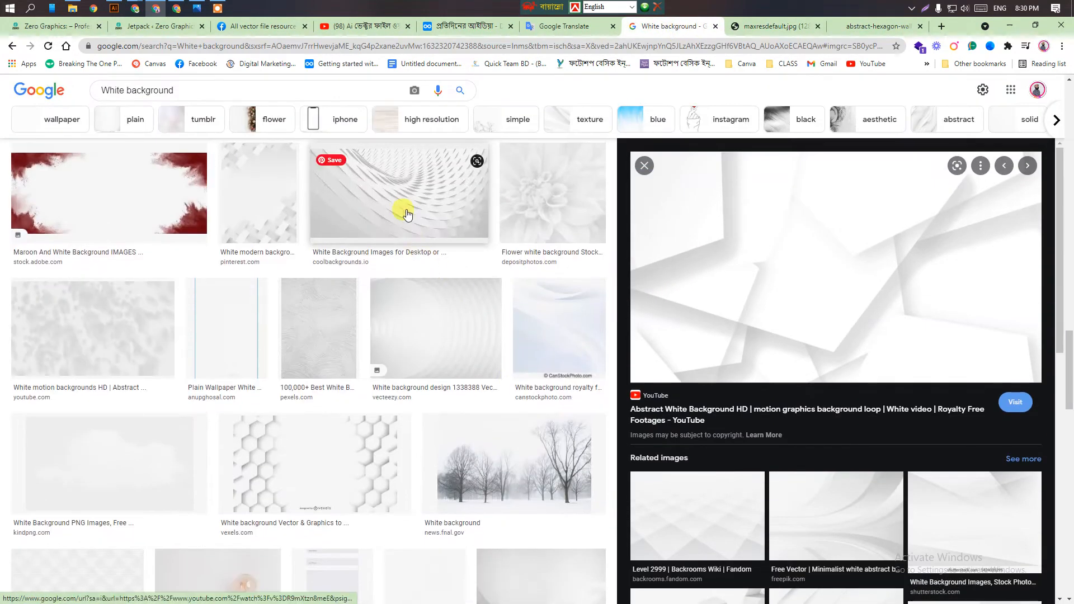
Step: Preview the curved white image from Cool Backgrounds and open the full image in a new tab
{"action": "left_click", "coordinate": [440, 200]}
{"action": "scroll", "coordinate": [830, 346], "scroll_direction": "down", "scroll_amount": 6}
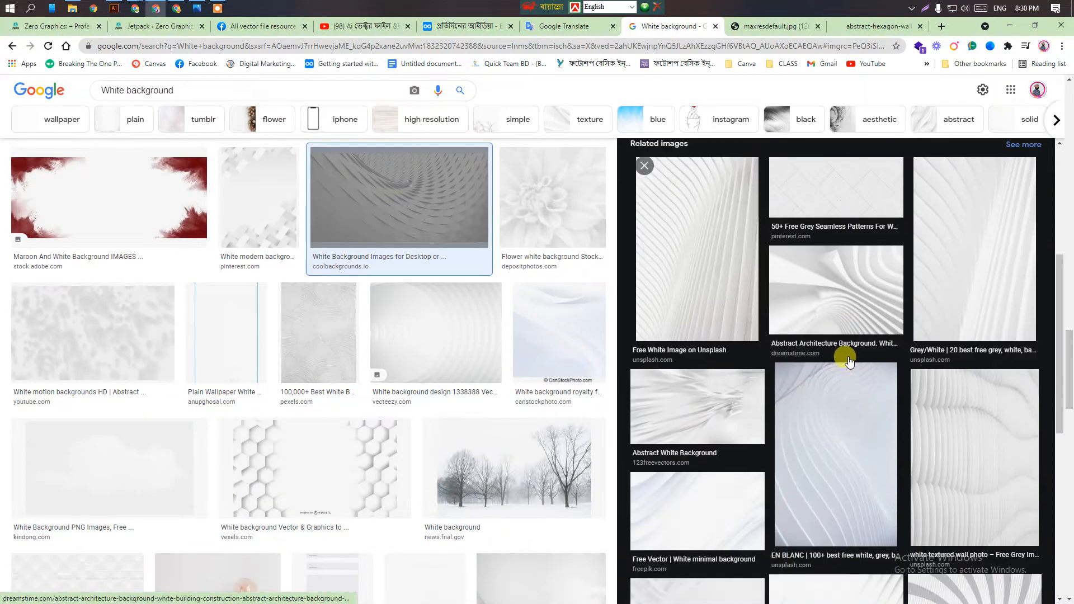
{"action": "scroll", "coordinate": [450, 293], "scroll_direction": "down", "scroll_amount": 8}
{"action": "scroll", "coordinate": [454, 295], "scroll_direction": "down", "scroll_amount": 10}
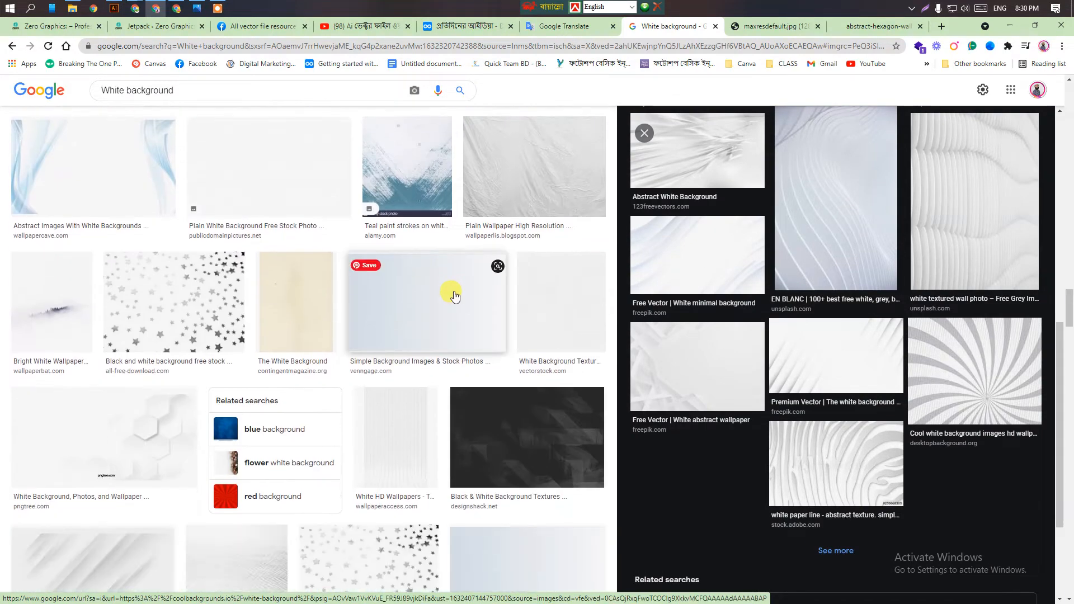
{"action": "scroll", "coordinate": [455, 293], "scroll_direction": "down", "scroll_amount": 5}
{"action": "left_click", "coordinate": [677, 277]}
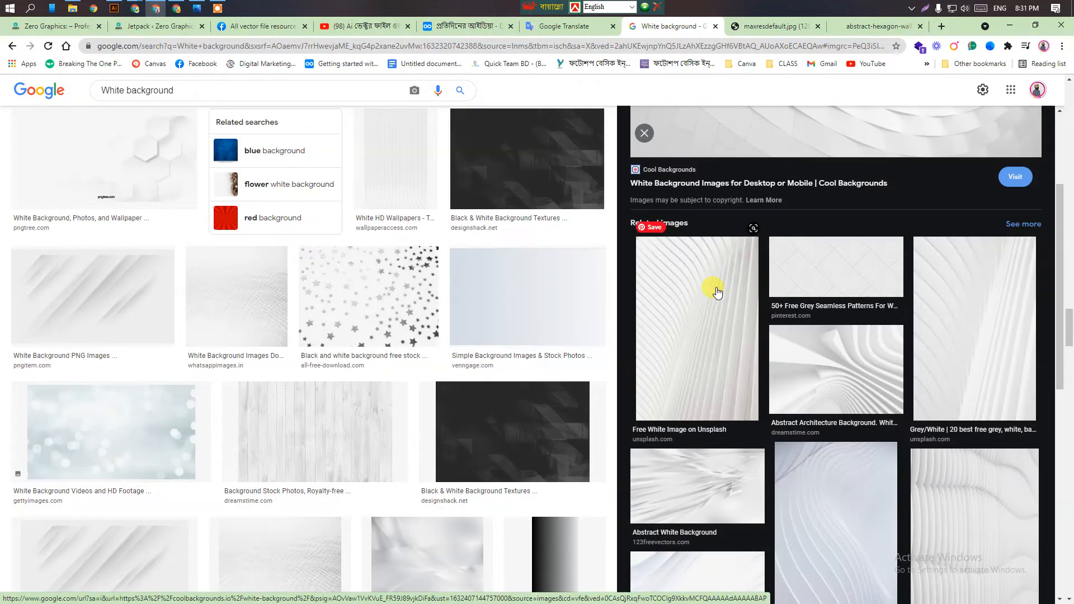
{"action": "right_click", "coordinate": [786, 193]}
{"action": "left_click", "coordinate": [822, 324]}
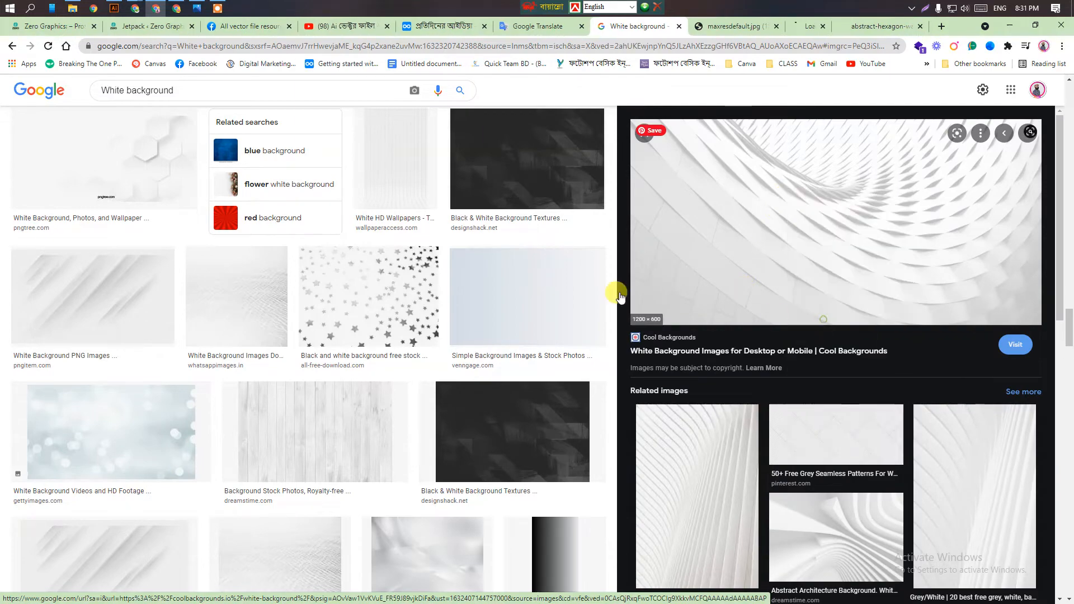
Step: Find the Abstract Geometric Background image from FreeVectors in the results and open it in a new tab
{"action": "scroll", "coordinate": [364, 246], "scroll_direction": "down", "scroll_amount": 10}
{"action": "scroll", "coordinate": [368, 252], "scroll_direction": "down", "scroll_amount": 5}
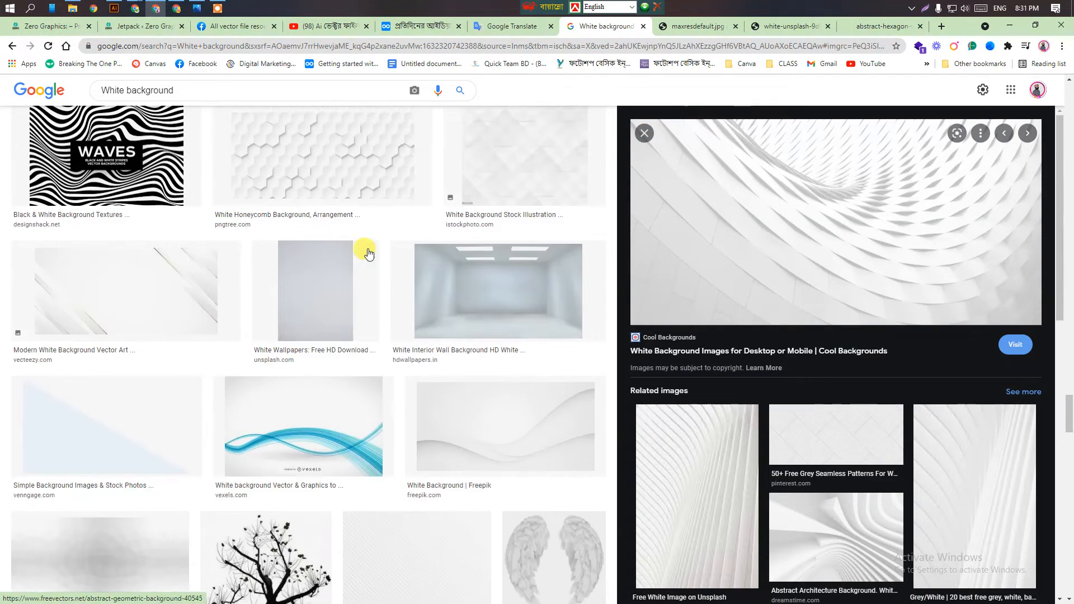
{"action": "scroll", "coordinate": [367, 249], "scroll_direction": "up", "scroll_amount": 6}
{"action": "left_click", "coordinate": [326, 296]}
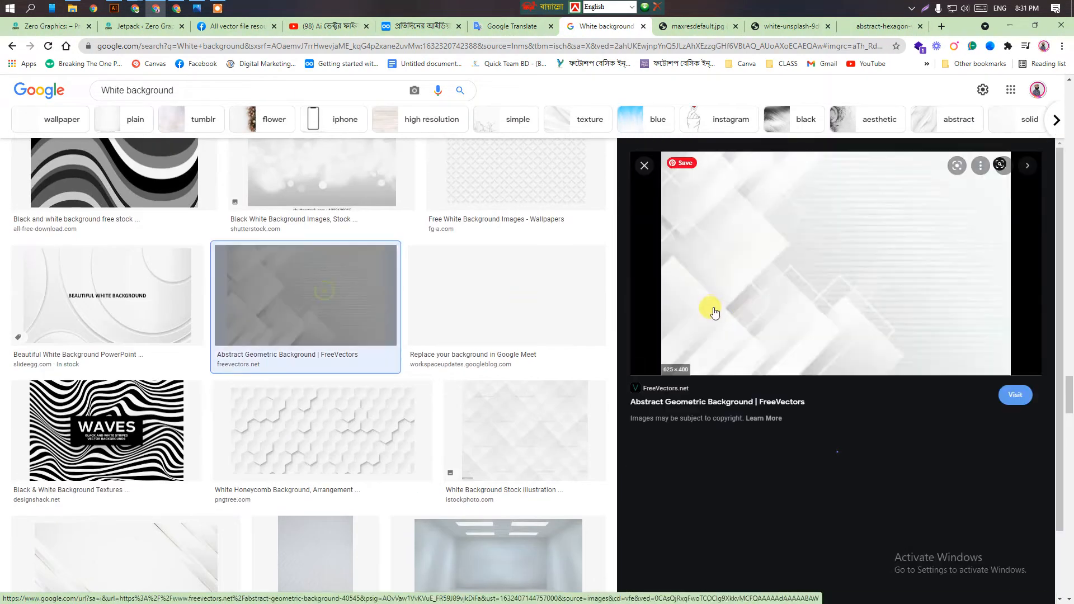
{"action": "right_click", "coordinate": [810, 254]}
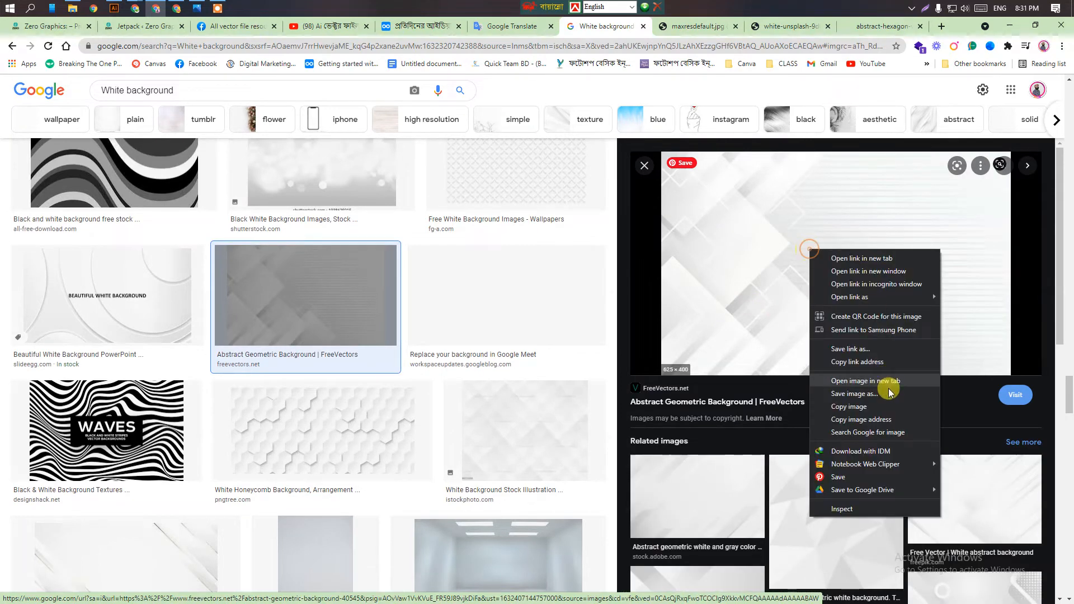
{"action": "left_click", "coordinate": [881, 381]}
Step: Browse the related images, and copy the curved white-unsplash image from its own tab
{"action": "scroll", "coordinate": [876, 384], "scroll_direction": "down", "scroll_amount": 5}
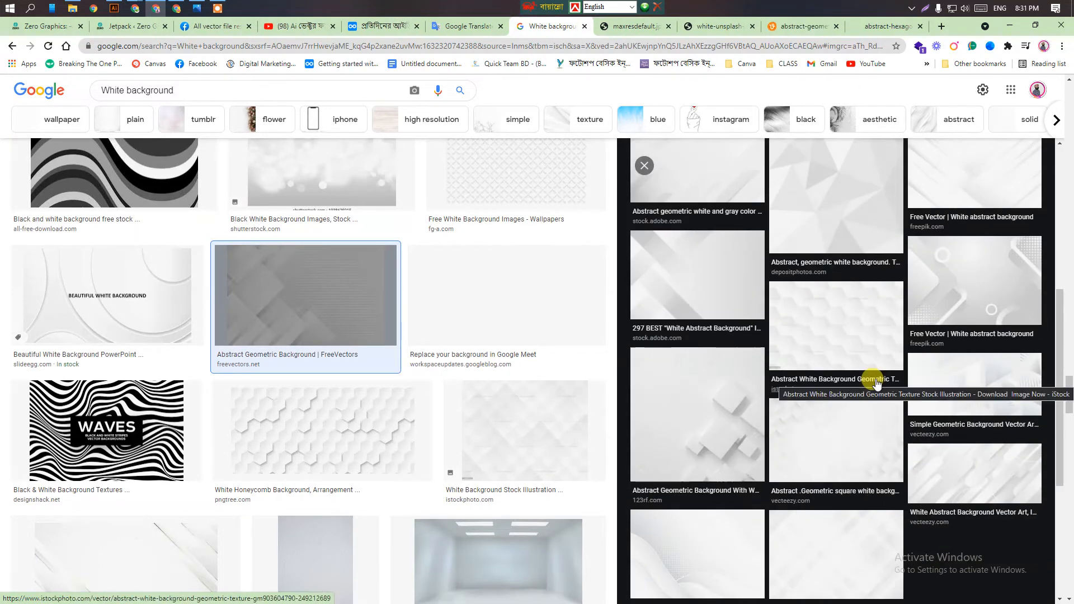
{"action": "scroll", "coordinate": [876, 383], "scroll_direction": "down", "scroll_amount": 4}
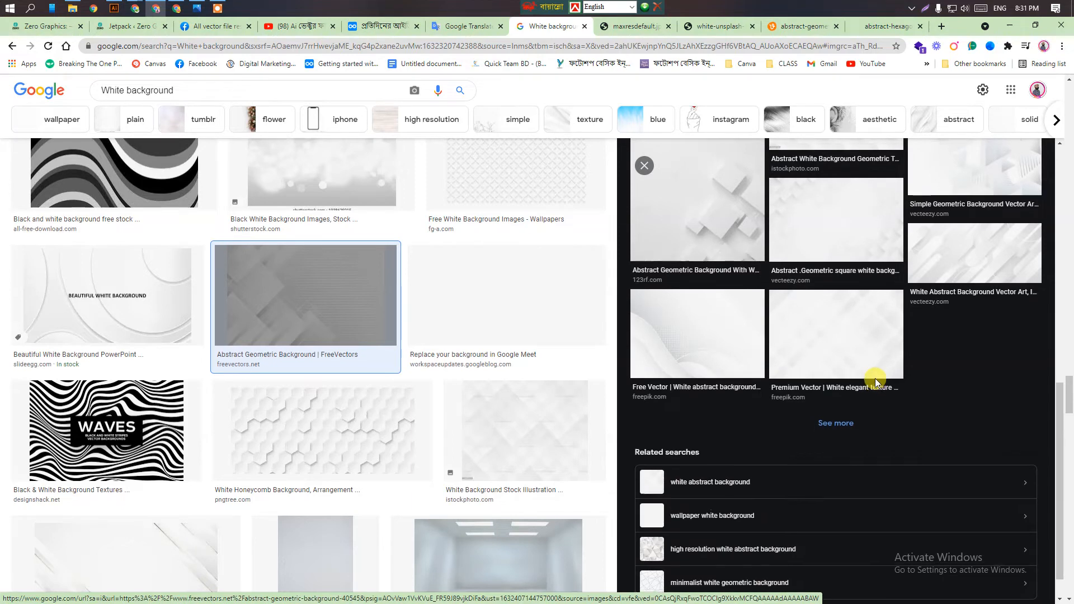
{"action": "scroll", "coordinate": [874, 335], "scroll_direction": "up", "scroll_amount": 9}
{"action": "left_click", "coordinate": [649, 26]}
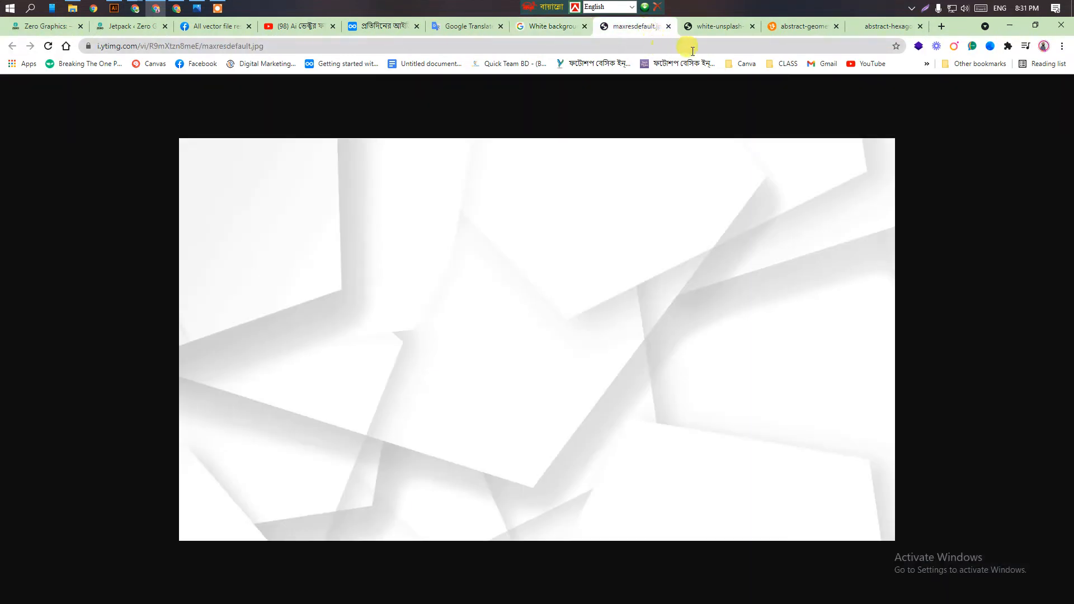
{"action": "left_click", "coordinate": [700, 28]}
{"action": "right_click", "coordinate": [569, 274]}
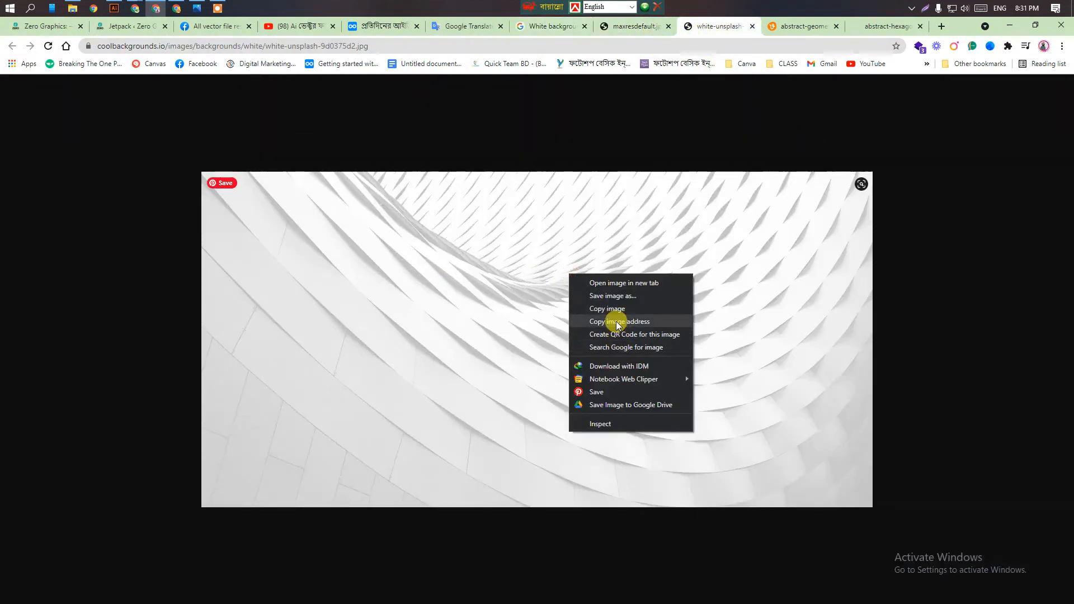
{"action": "left_click", "coordinate": [614, 319]}
Step: Switch to Illustrator and paste the copied white image into the document
{"action": "key", "text": "alt+Tab"}
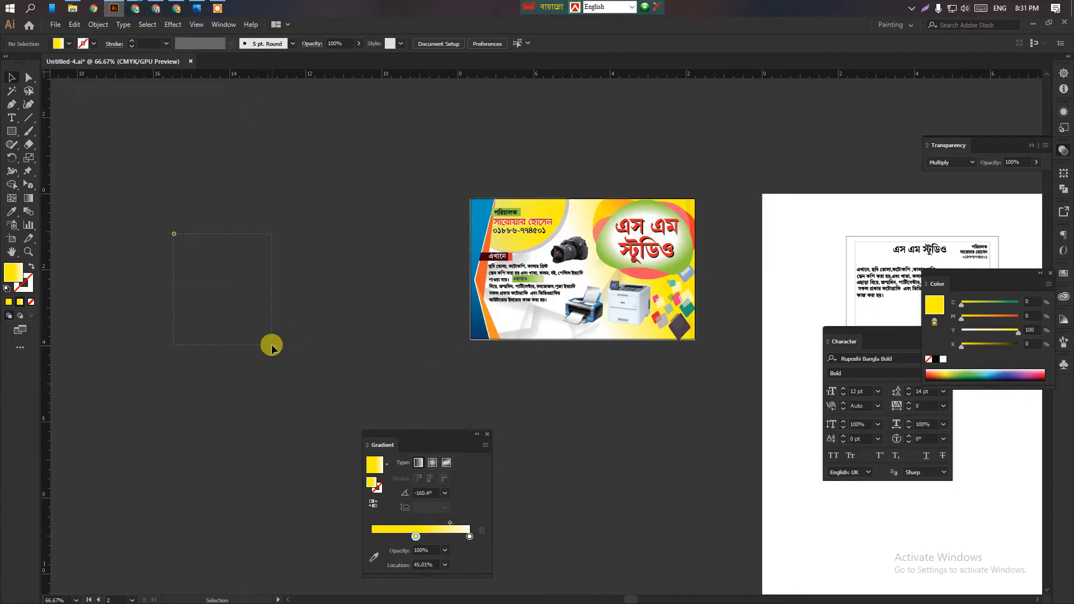
{"action": "key", "text": "ctrl+v"}
{"action": "left_click", "coordinate": [384, 278], "text": "ctrl+alt"}
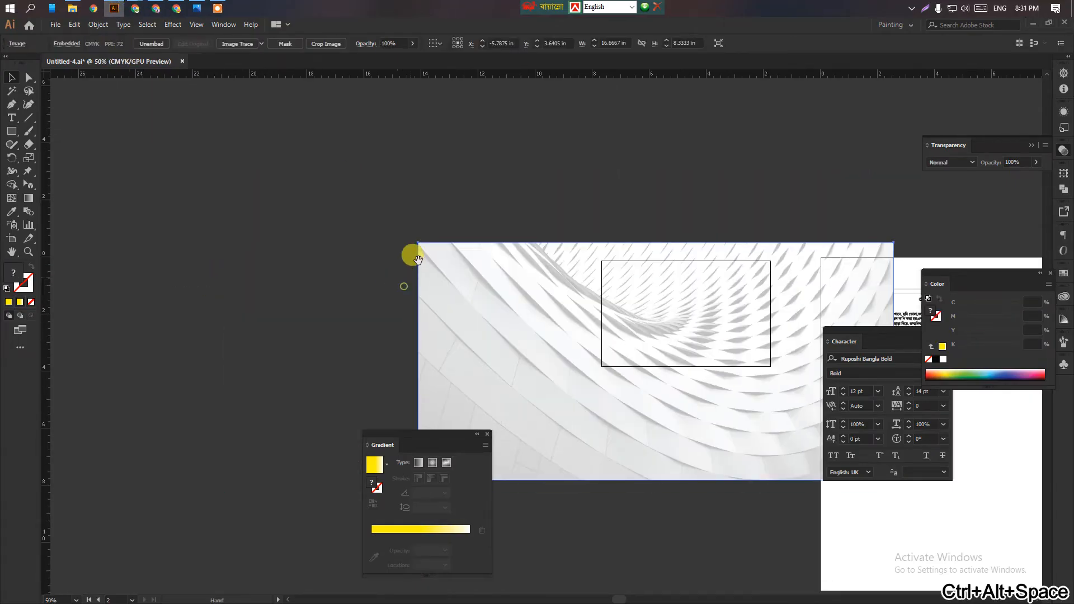
{"action": "left_click_drag", "start_coordinate": [418, 260], "coordinate": [426, 243]}
Step: Move the pasted image to the empty area left of the card, scale it to about 11.95 × 5.98 in, and deselect it
{"action": "left_click_drag", "start_coordinate": [470, 306], "coordinate": [188, 281]}
{"action": "left_click_drag", "start_coordinate": [259, 287], "coordinate": [169, 268]}
{"action": "left_click_drag", "start_coordinate": [528, 180], "coordinate": [463, 191]}
{"action": "left_click_drag", "start_coordinate": [329, 282], "coordinate": [347, 259]}
{"action": "left_click", "coordinate": [197, 167]}
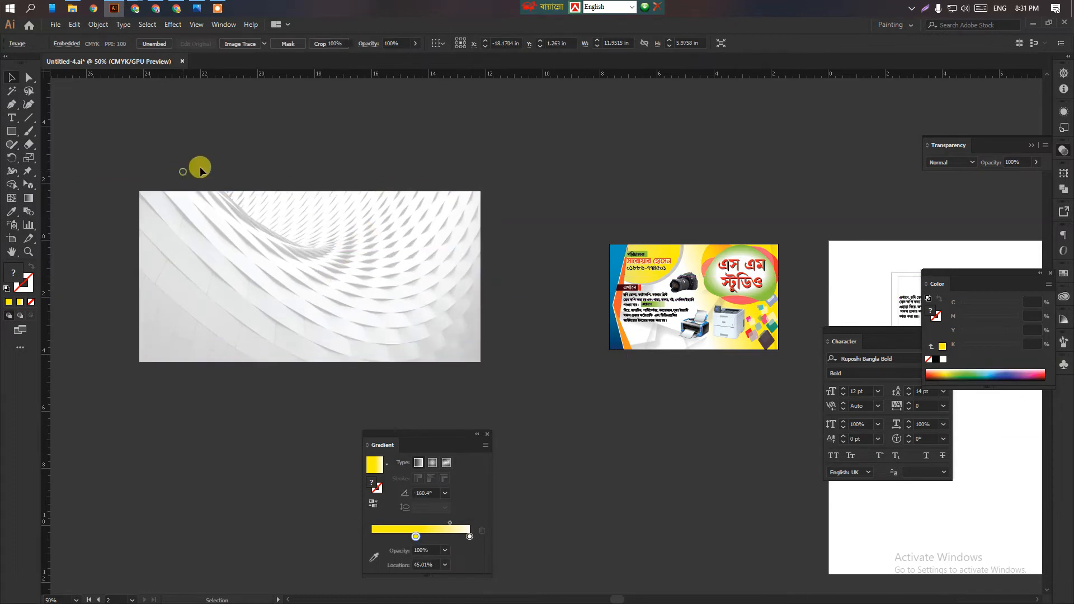
Step: Draw a rectangle of about 11.95 × 5.98 in exactly over the image, and give it a solid yellow fill
{"action": "left_click", "coordinate": [11, 131]}
{"action": "left_click_drag", "start_coordinate": [140, 192], "coordinate": [479, 361]}
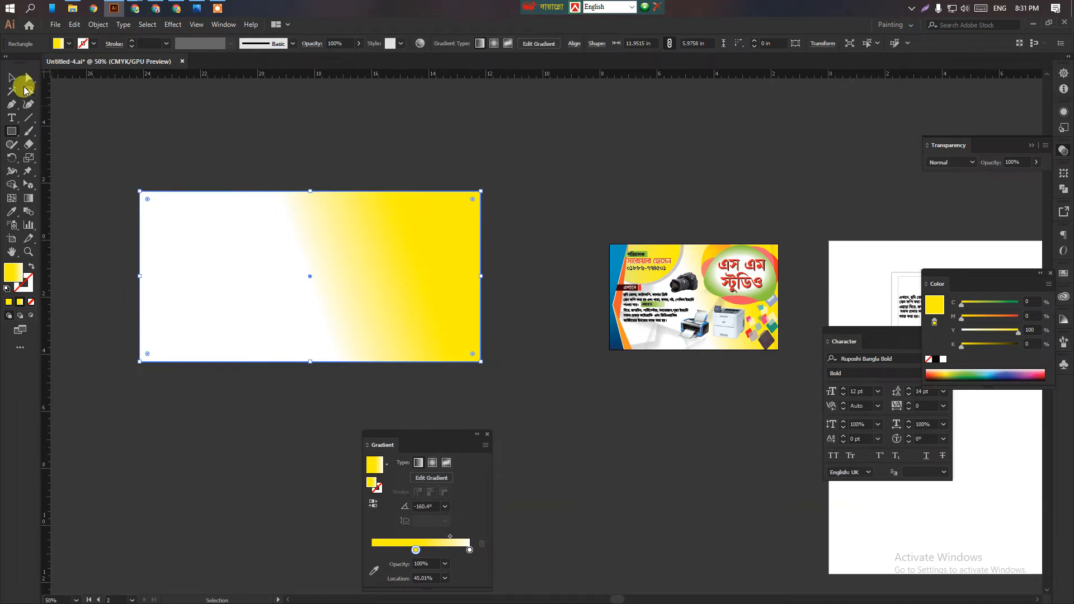
{"action": "left_click", "coordinate": [10, 75]}
{"action": "left_click", "coordinate": [9, 303]}
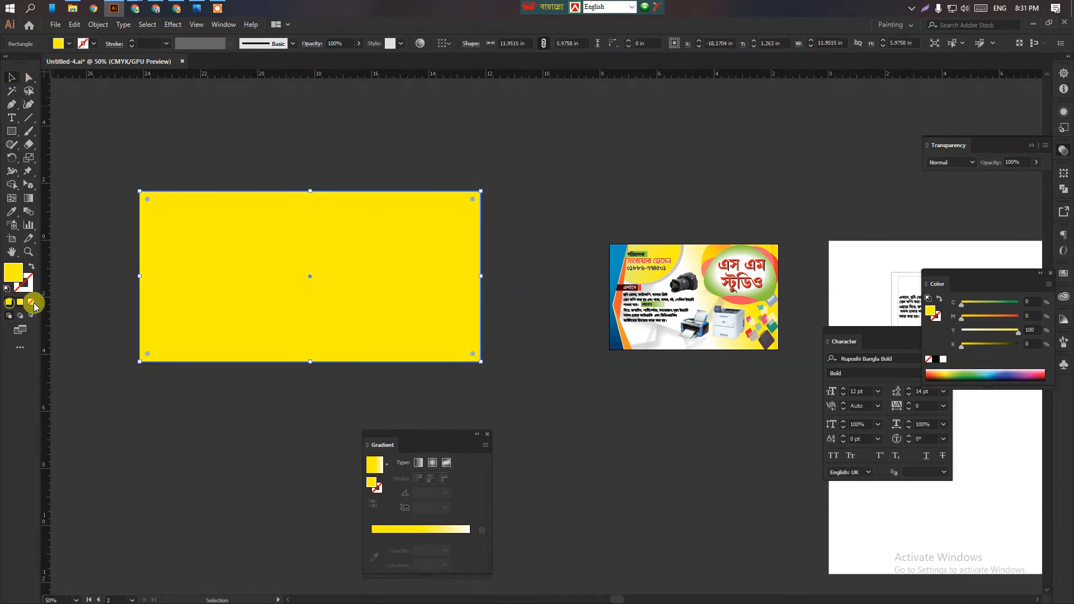
{"action": "left_click", "coordinate": [186, 145]}
{"action": "left_click", "coordinate": [246, 240]}
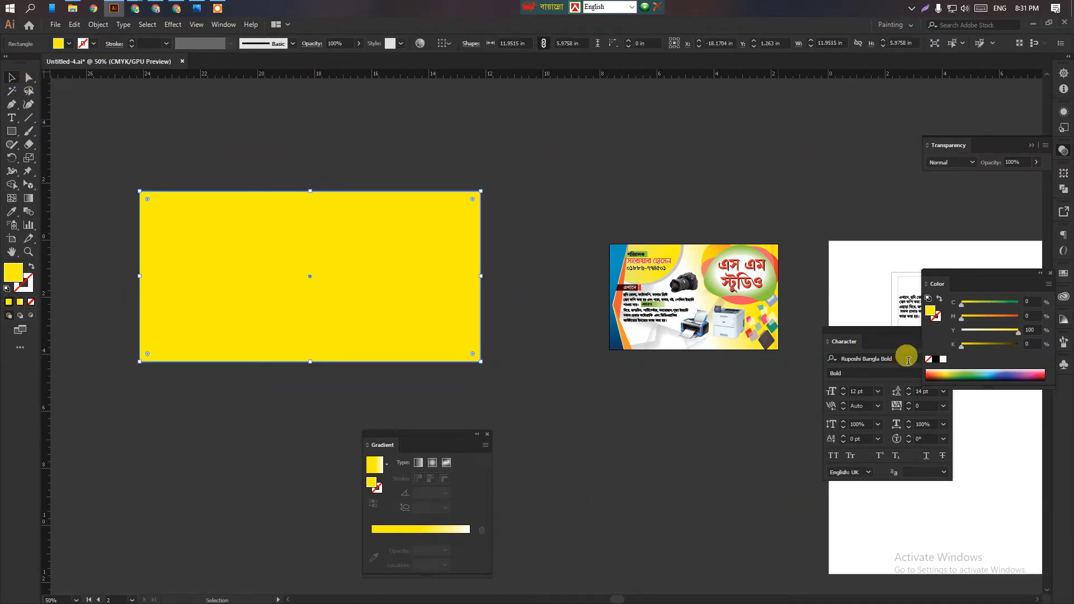
Step: Change the rectangle's fill to a light blue of C 70, M 24, Y 0, K 0
{"action": "left_click_drag", "start_coordinate": [962, 305], "coordinate": [861, 327]}
{"action": "left_click", "coordinate": [991, 370]}
{"action": "left_click", "coordinate": [963, 333]}
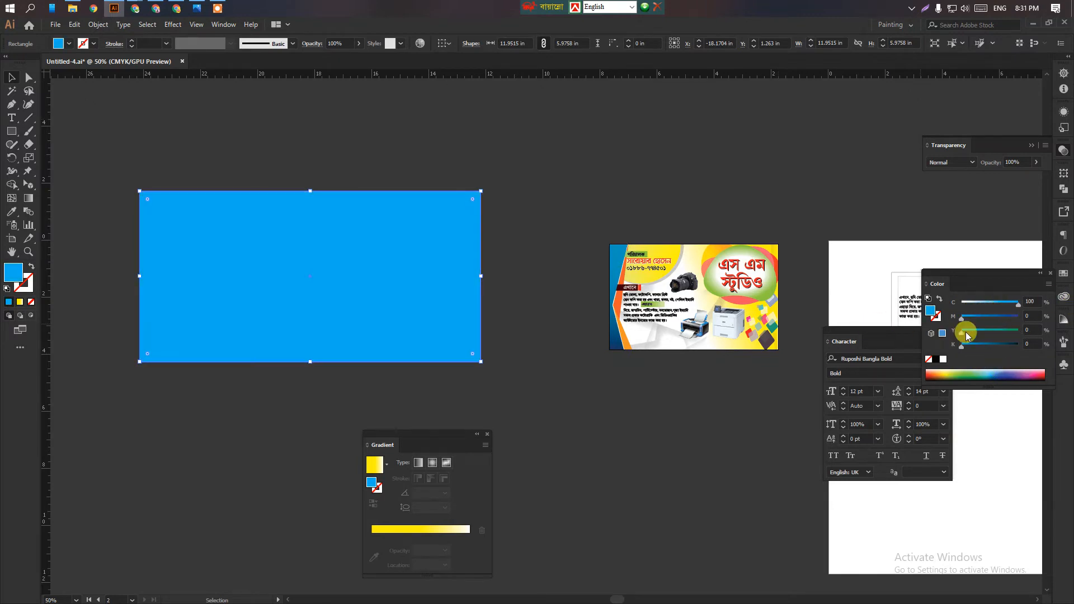
{"action": "left_click_drag", "start_coordinate": [962, 323], "coordinate": [1049, 320]}
{"action": "left_click", "coordinate": [985, 317]}
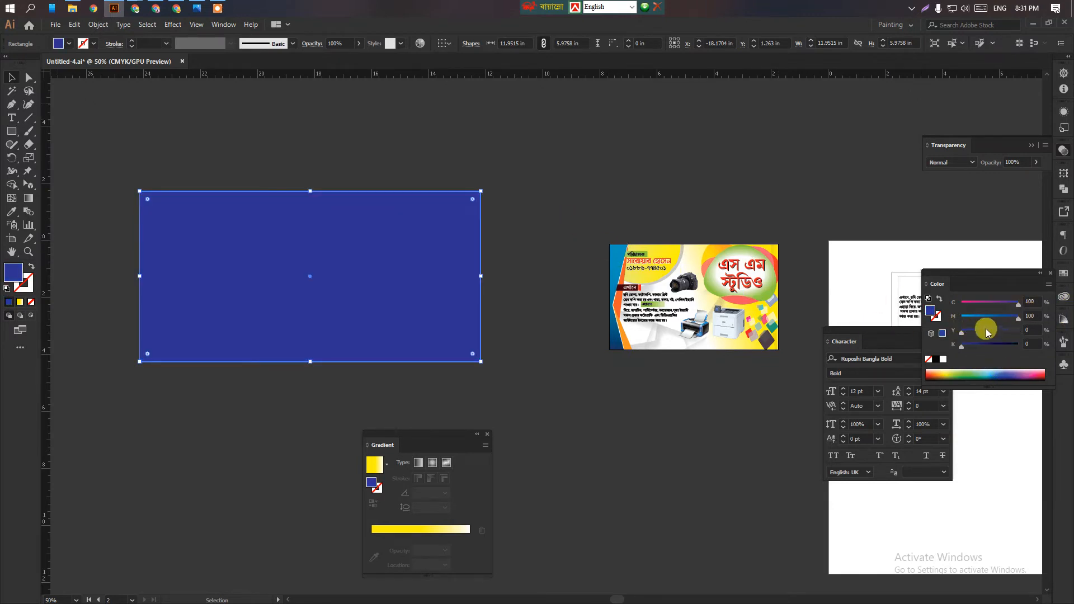
{"action": "mouse_move", "coordinate": [991, 304]}
{"action": "left_mouse_down"}
{"action": "mouse_move", "coordinate": [1001, 303]}
{"action": "mouse_move", "coordinate": [996, 319]}
{"action": "mouse_move", "coordinate": [978, 319]}
{"action": "left_mouse_up"}
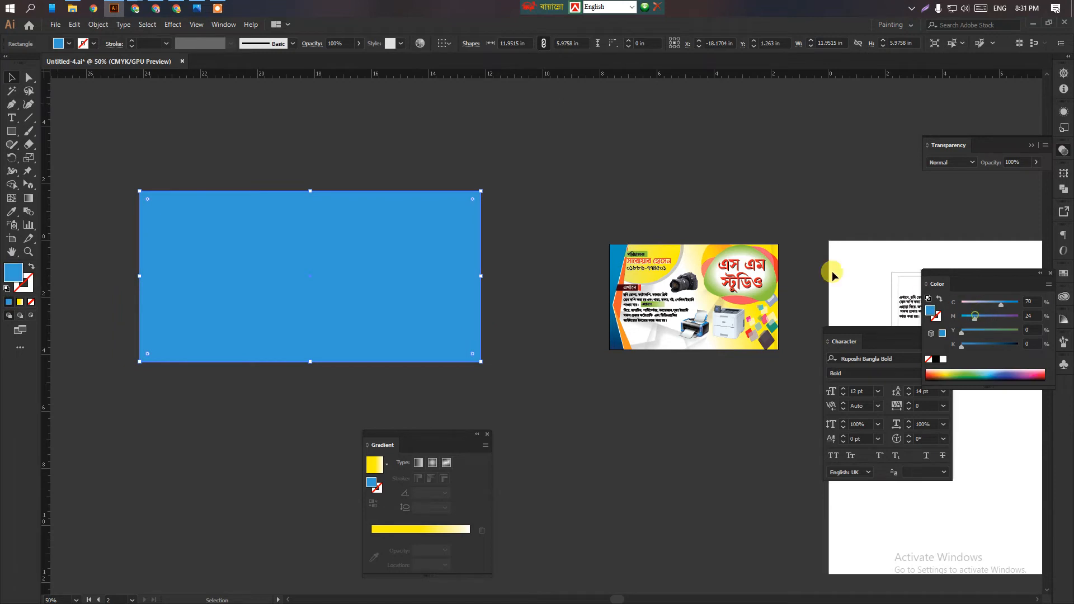
{"action": "left_click", "coordinate": [629, 200]}
Step: Set the blue rectangle's blend mode to Multiply over the white image and deselect it
{"action": "left_click", "coordinate": [416, 249]}
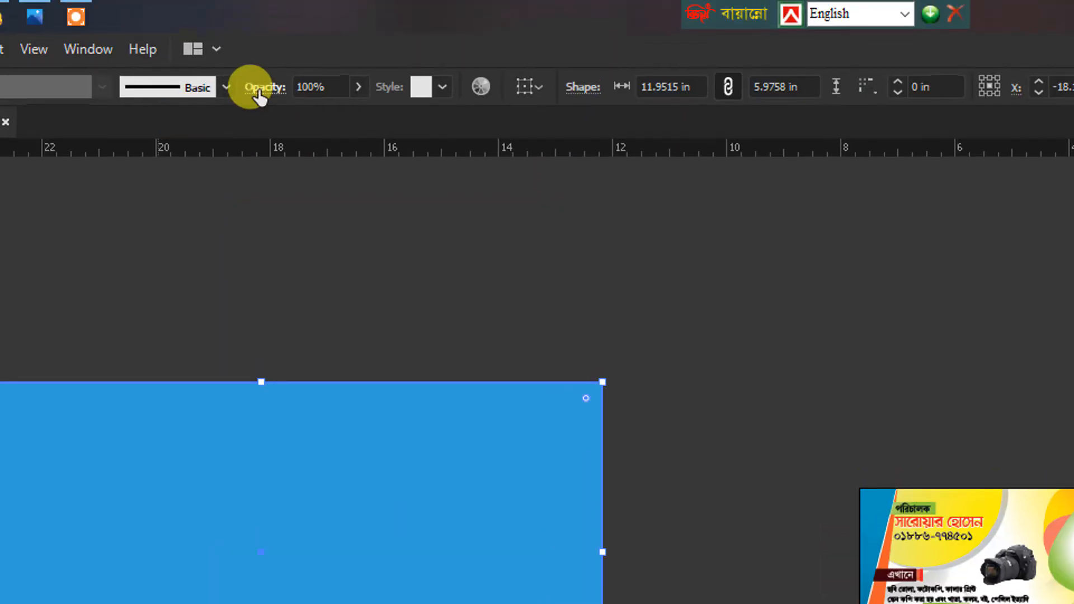
{"action": "left_click", "coordinate": [315, 44]}
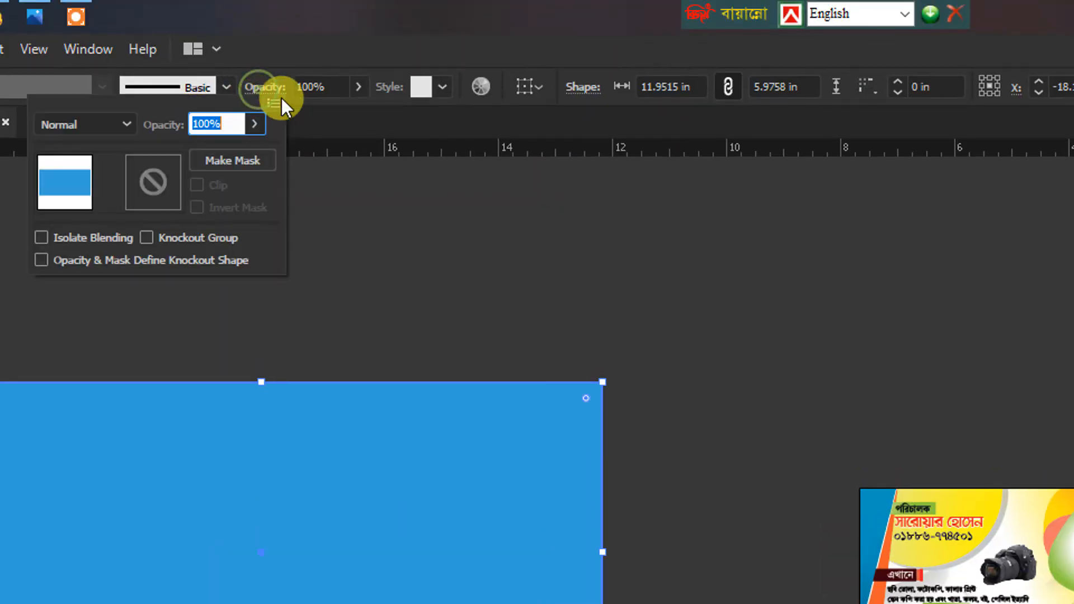
{"action": "left_click", "coordinate": [235, 125]}
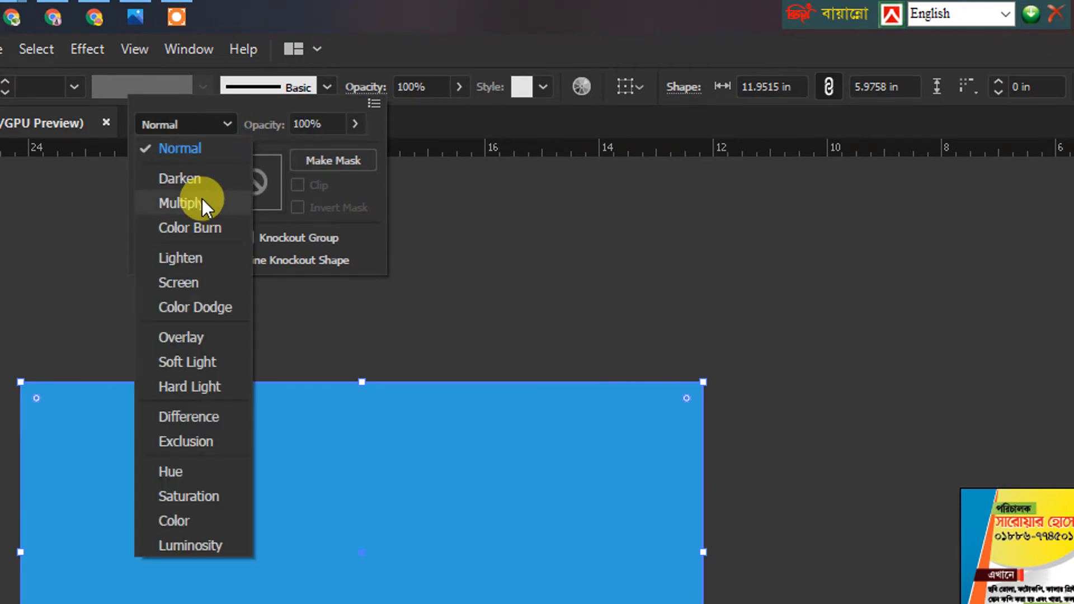
{"action": "left_click", "coordinate": [202, 200]}
{"action": "left_click", "coordinate": [318, 150]}
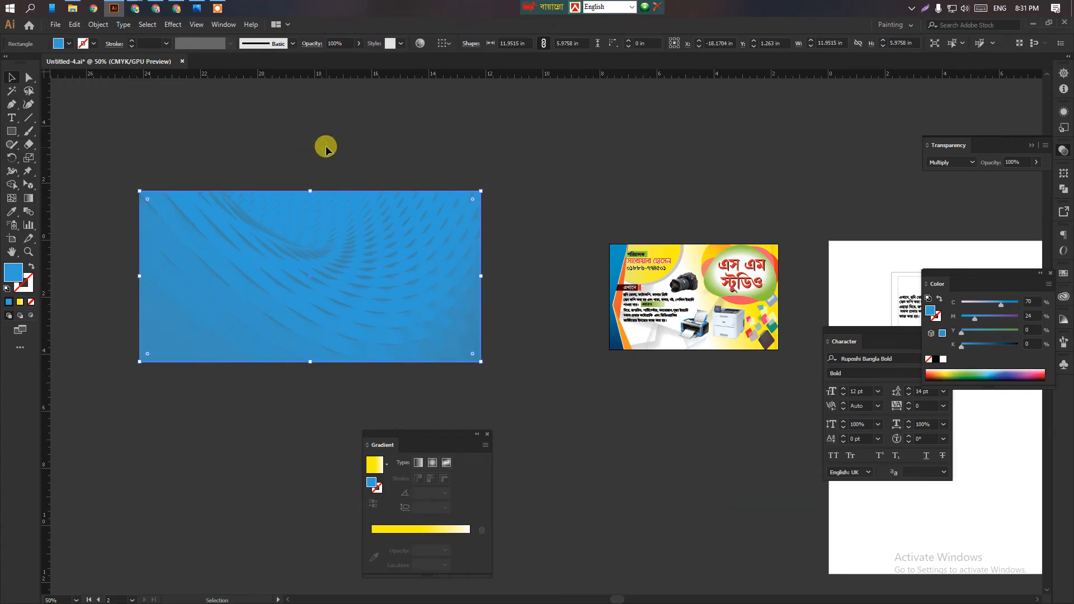
{"action": "left_click", "coordinate": [326, 148]}
Step: Try green tones on the multiplied rectangle, set its fill to yellow (C 0, M 0, Y 100, K 0), and deselect it
{"action": "key", "text": "ctrl+space"}
{"action": "left_click", "coordinate": [302, 252], "text": "ctrl"}
{"action": "left_click_drag", "start_coordinate": [336, 262], "coordinate": [154, 170]}
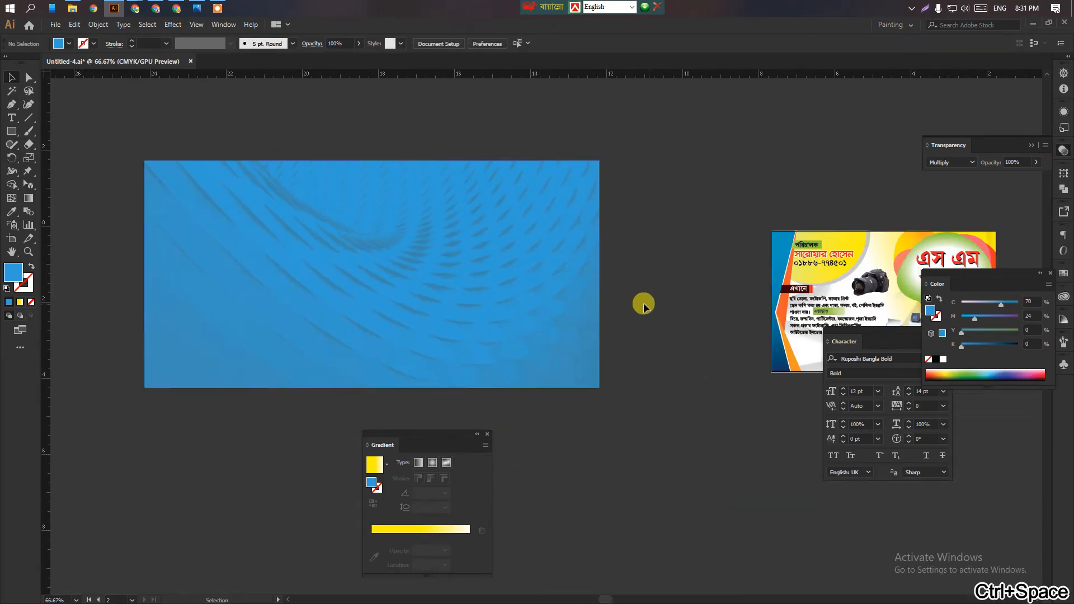
{"action": "left_click", "coordinate": [378, 233]}
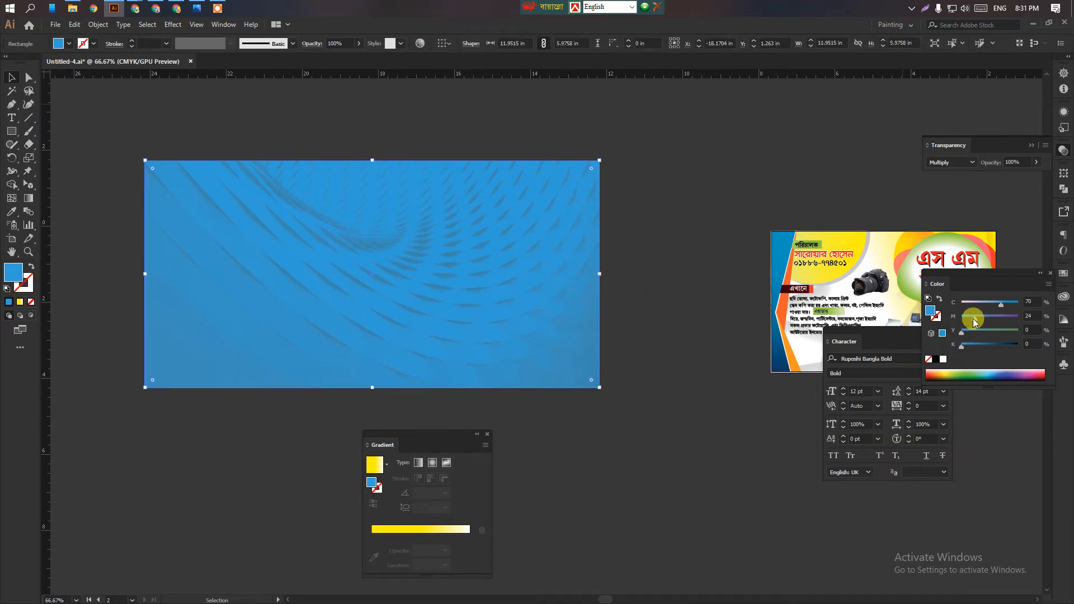
{"action": "left_click_drag", "start_coordinate": [974, 322], "coordinate": [961, 317]}
{"action": "left_click_drag", "start_coordinate": [1001, 372], "coordinate": [962, 366]}
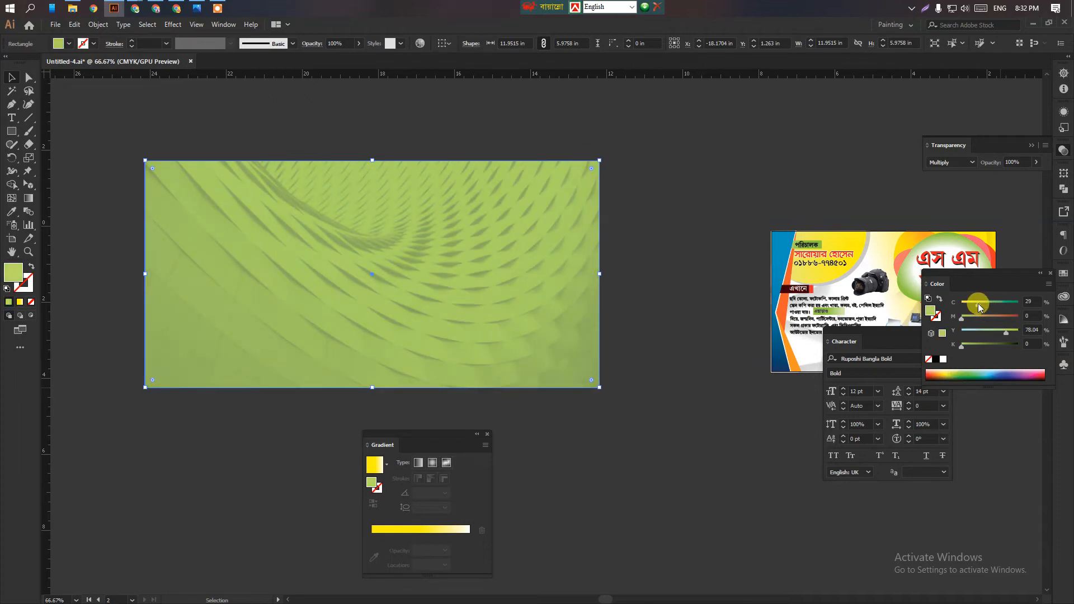
{"action": "left_click_drag", "start_coordinate": [978, 307], "coordinate": [1042, 330]}
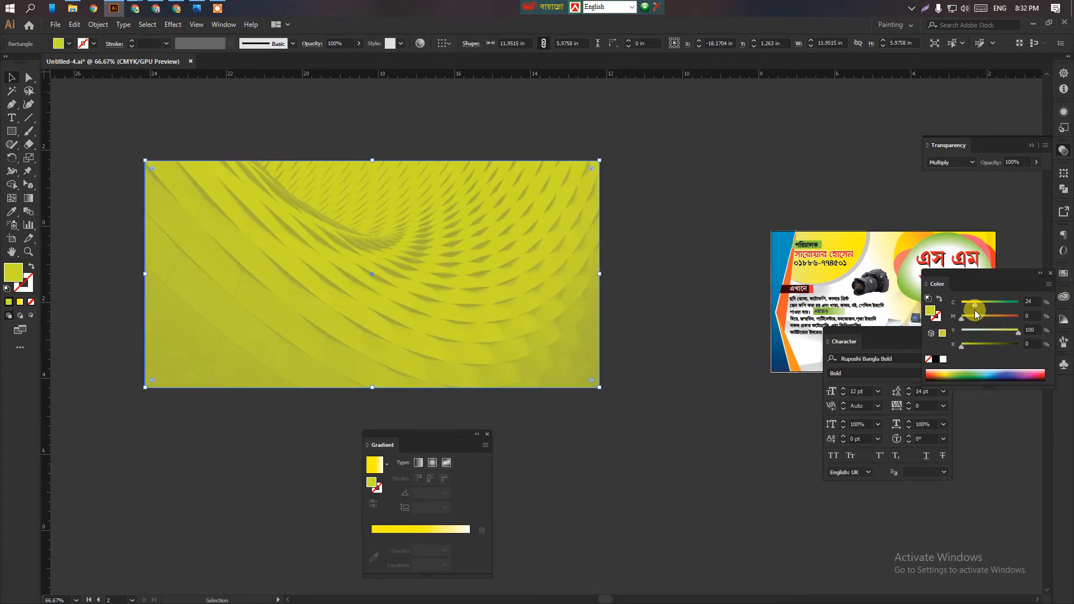
{"action": "left_click_drag", "start_coordinate": [974, 311], "coordinate": [961, 306]}
{"action": "left_click", "coordinate": [697, 311]}
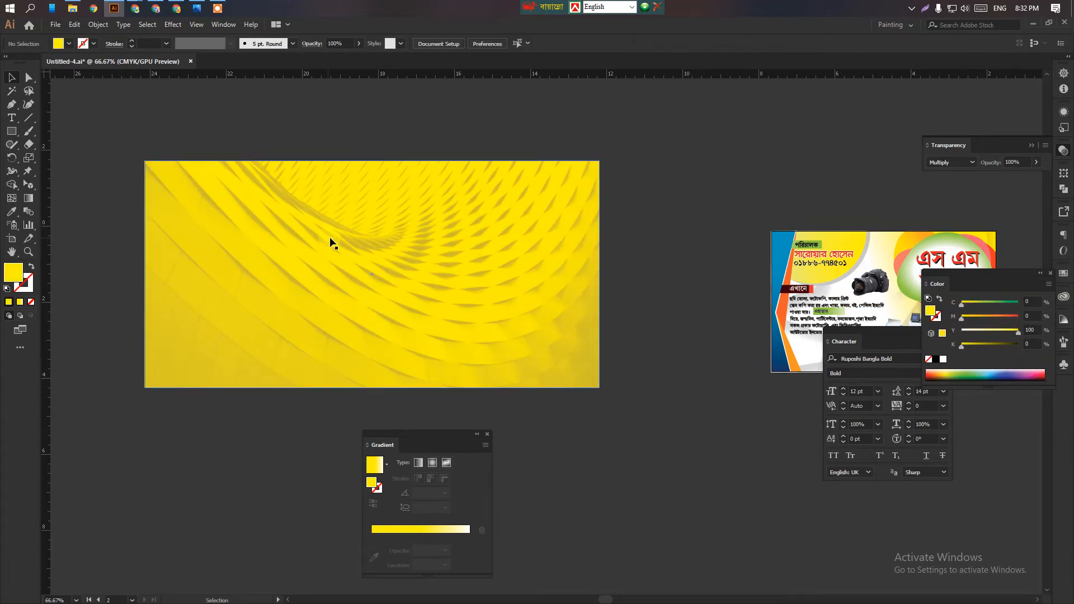
Step: Switch to Chrome, look at the green mahfil poster video in the YouTube tab, and return to Illustrator
{"action": "key", "text": "ctrl+space"}
{"action": "left_click", "coordinate": [479, 305], "text": "ctrl"}
{"action": "left_click_drag", "start_coordinate": [326, 257], "coordinate": [309, 239]}
{"action": "left_click_drag", "start_coordinate": [587, 362], "coordinate": [436, 312]}
{"action": "left_click_drag", "start_coordinate": [367, 263], "coordinate": [408, 293]}
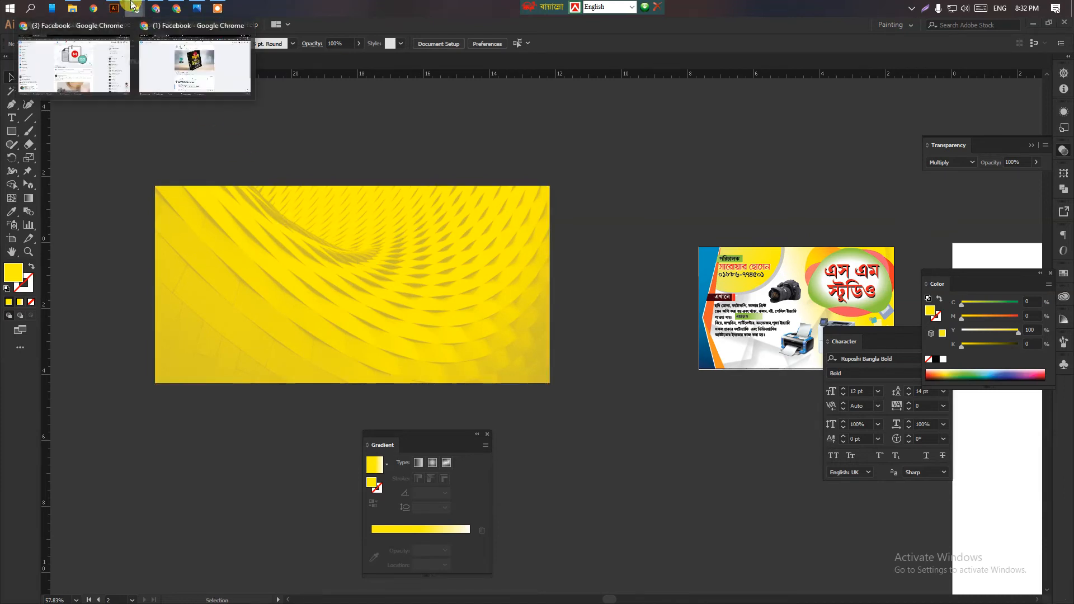
{"action": "left_click", "coordinate": [150, 4]}
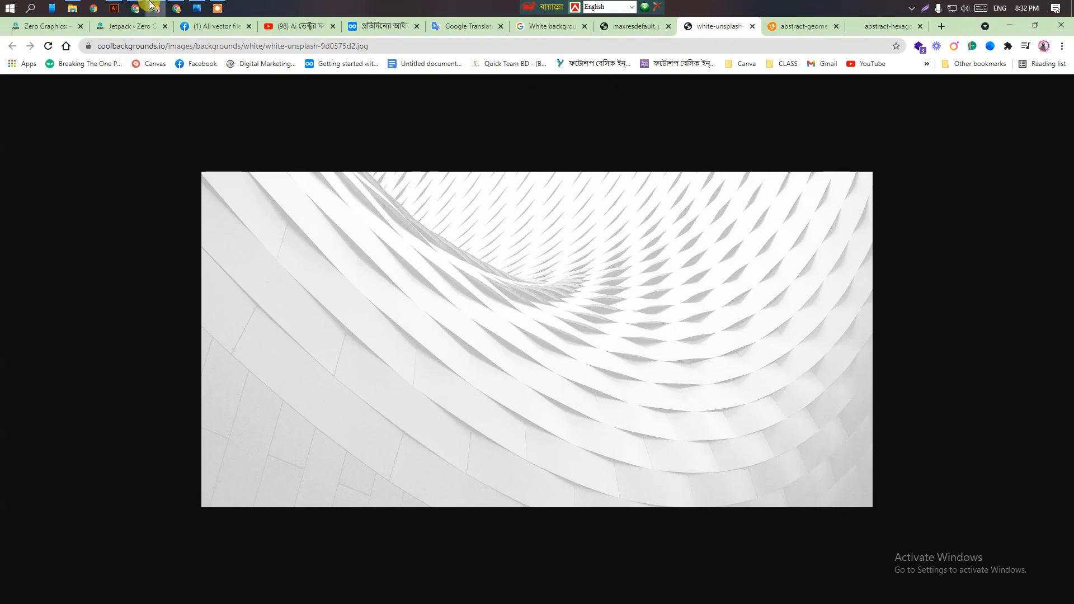
{"action": "left_click", "coordinate": [283, 25]}
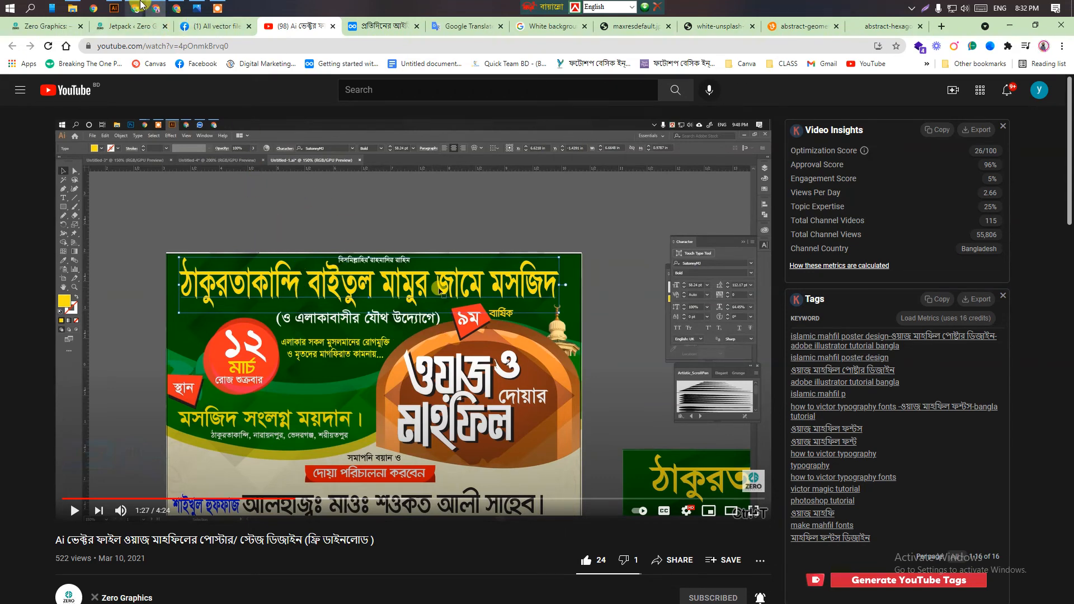
{"action": "left_click", "coordinate": [114, 8]}
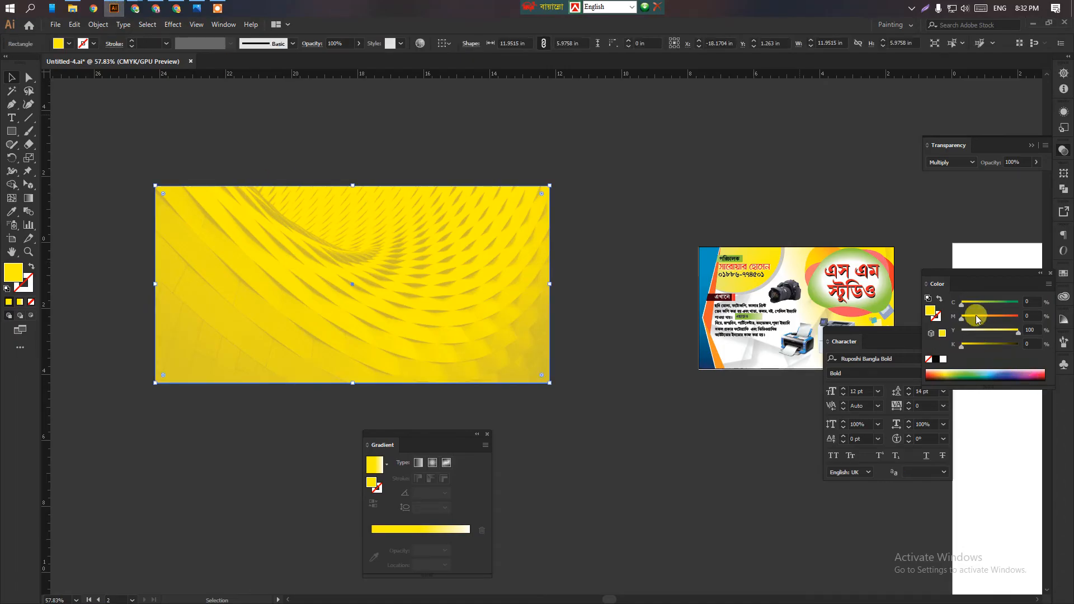
Step: Change the multiplied rectangle's fill to green with C 100, M 0, Y 100, K 0, and deselect it
{"action": "left_click_drag", "start_coordinate": [960, 304], "coordinate": [1067, 303]}
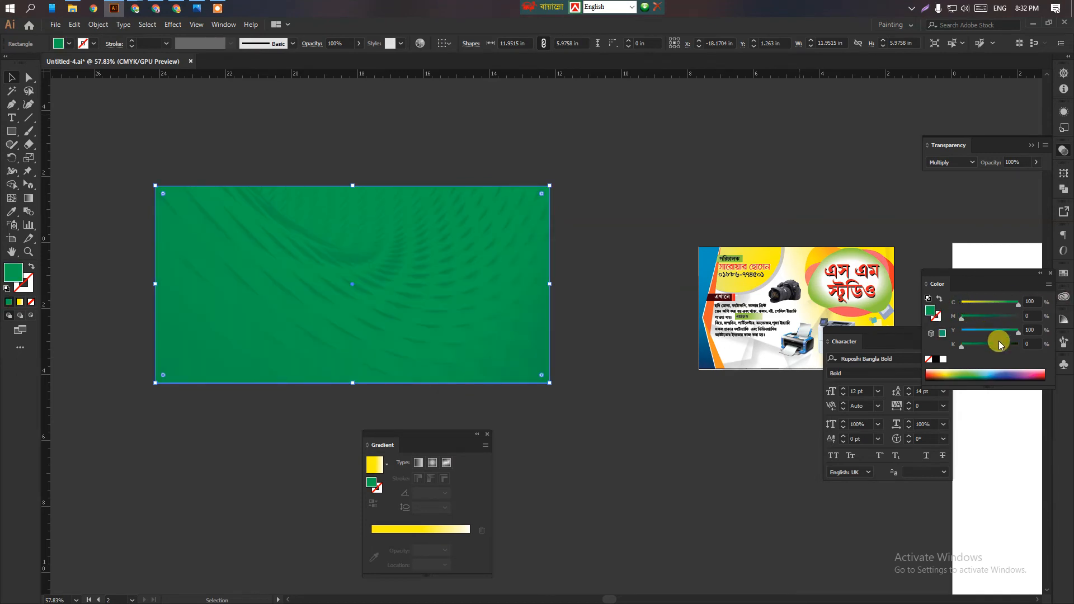
{"action": "left_click_drag", "start_coordinate": [966, 345], "coordinate": [881, 336]}
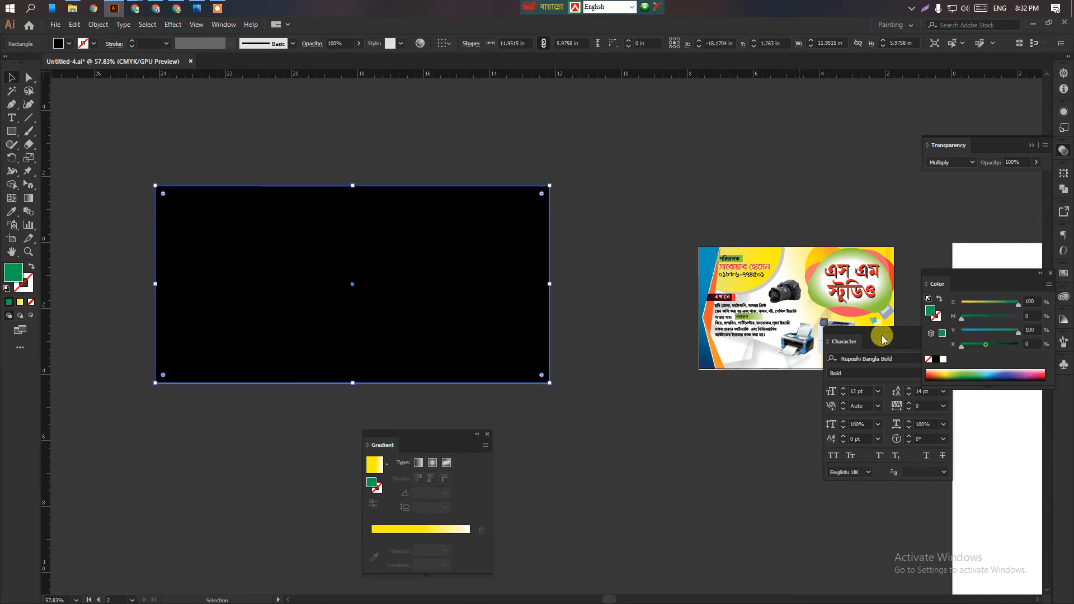
{"action": "left_click", "coordinate": [632, 231]}
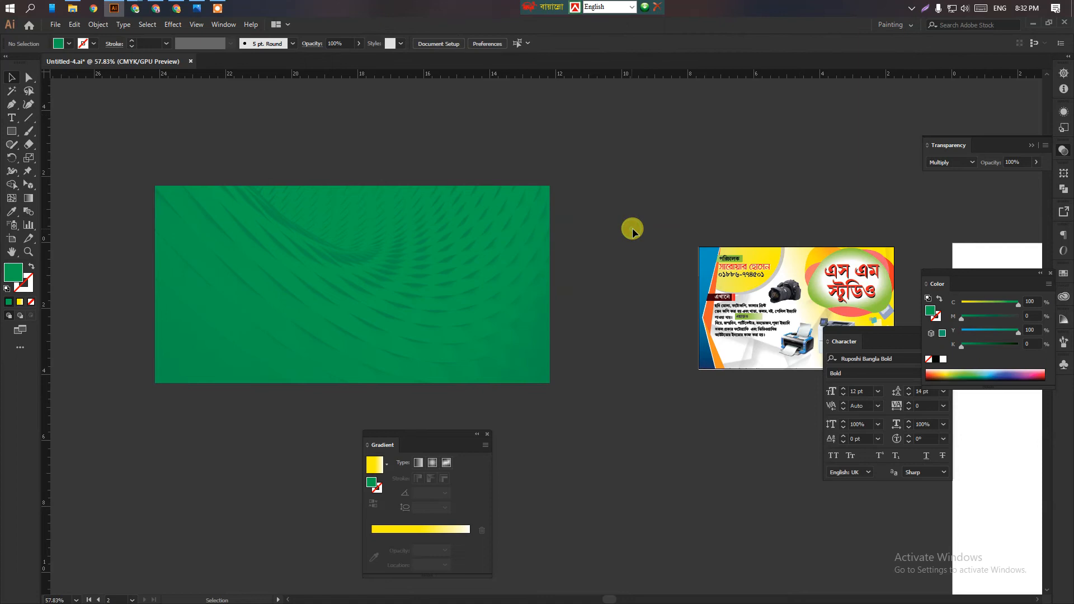
{"action": "left_click", "coordinate": [407, 266]}
{"action": "left_click", "coordinate": [610, 253]}
Step: Try the Lighten and Screen blend modes on the green rectangle
{"action": "key", "text": "ctrl+space"}
{"action": "left_click_drag", "start_coordinate": [317, 261], "coordinate": [459, 311]}
{"action": "key", "text": "ctrl+alt+space"}
{"action": "left_click_drag", "start_coordinate": [529, 335], "coordinate": [420, 291]}
{"action": "left_click", "coordinate": [458, 297]}
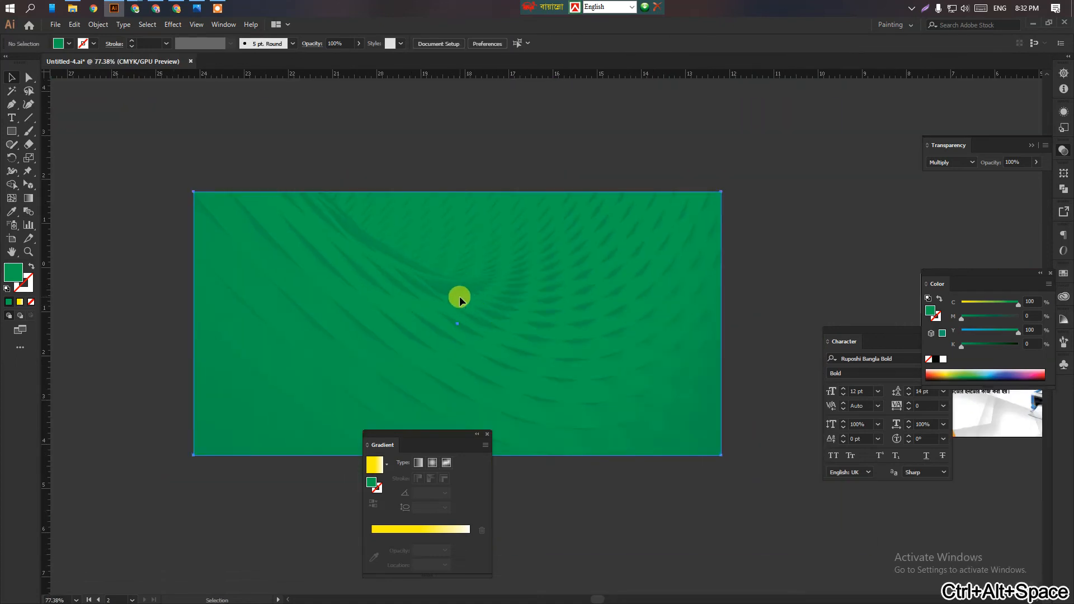
{"action": "left_click", "coordinate": [300, 44]}
{"action": "left_click", "coordinate": [240, 62]}
{"action": "left_click", "coordinate": [230, 115]}
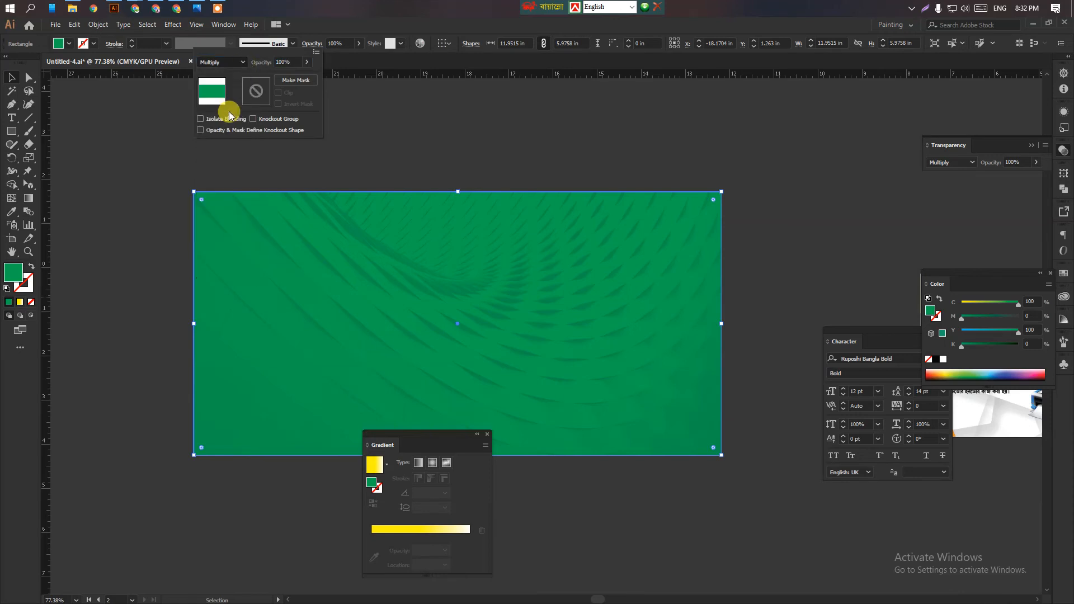
{"action": "left_click", "coordinate": [242, 63]}
{"action": "left_click", "coordinate": [230, 130]}
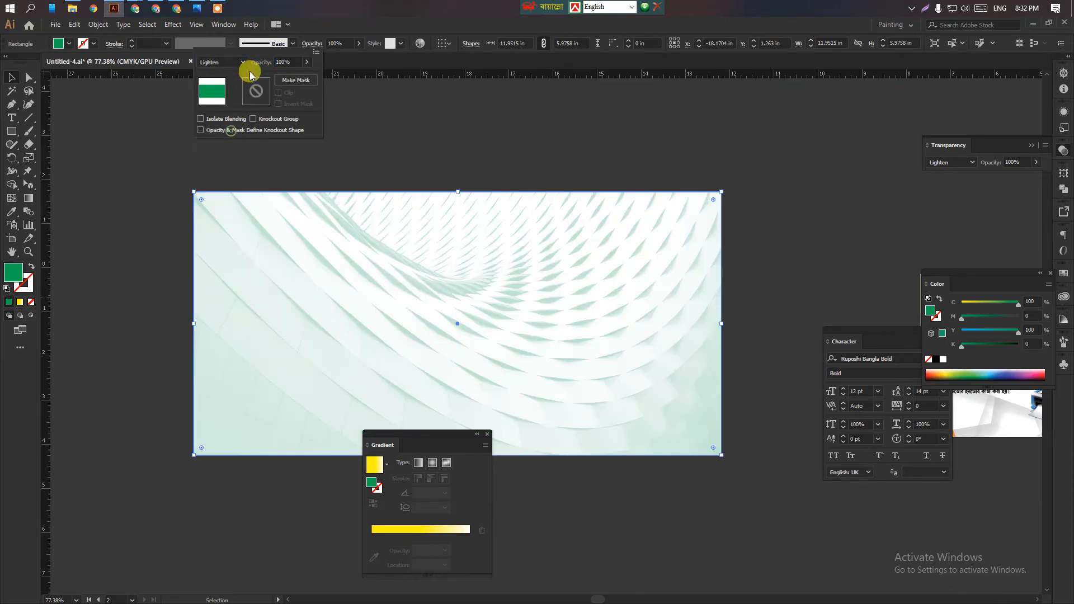
{"action": "left_click", "coordinate": [242, 62]}
{"action": "left_click", "coordinate": [218, 141]}
{"action": "left_click", "coordinate": [238, 61]}
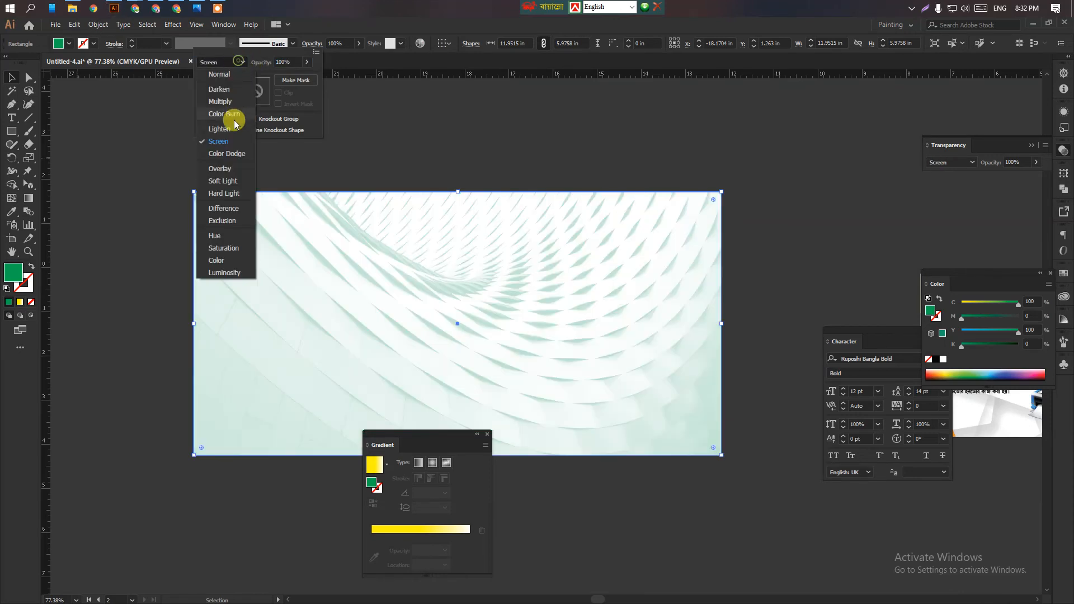
{"action": "left_click", "coordinate": [225, 141]}
Step: Try the Overlay, Soft Light and Hard Light blend modes on the green rectangle
{"action": "left_click", "coordinate": [239, 61]}
{"action": "left_click", "coordinate": [222, 168]}
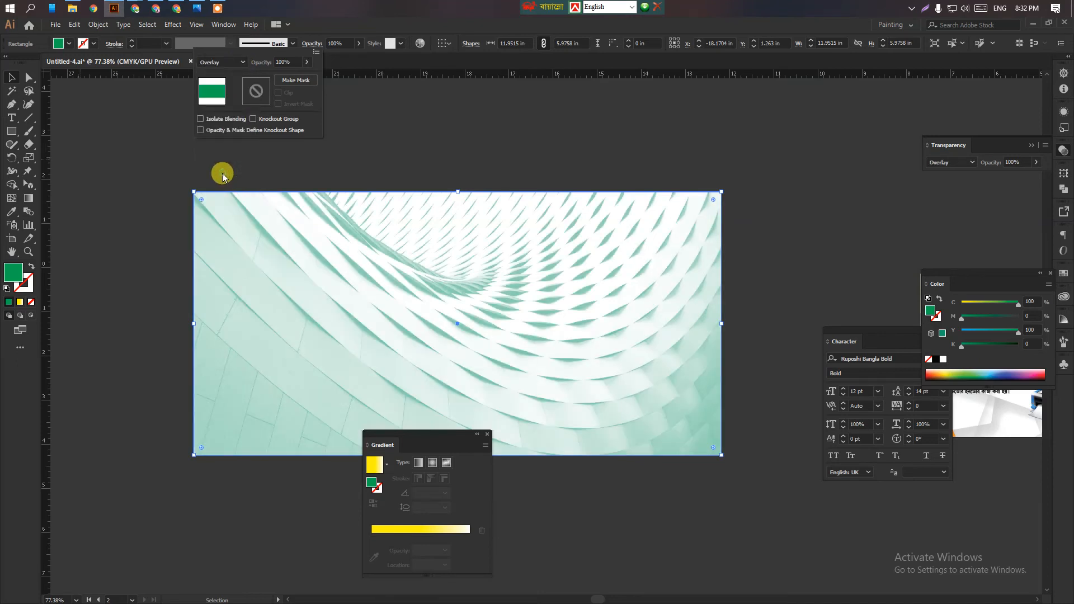
{"action": "left_click", "coordinate": [235, 64]}
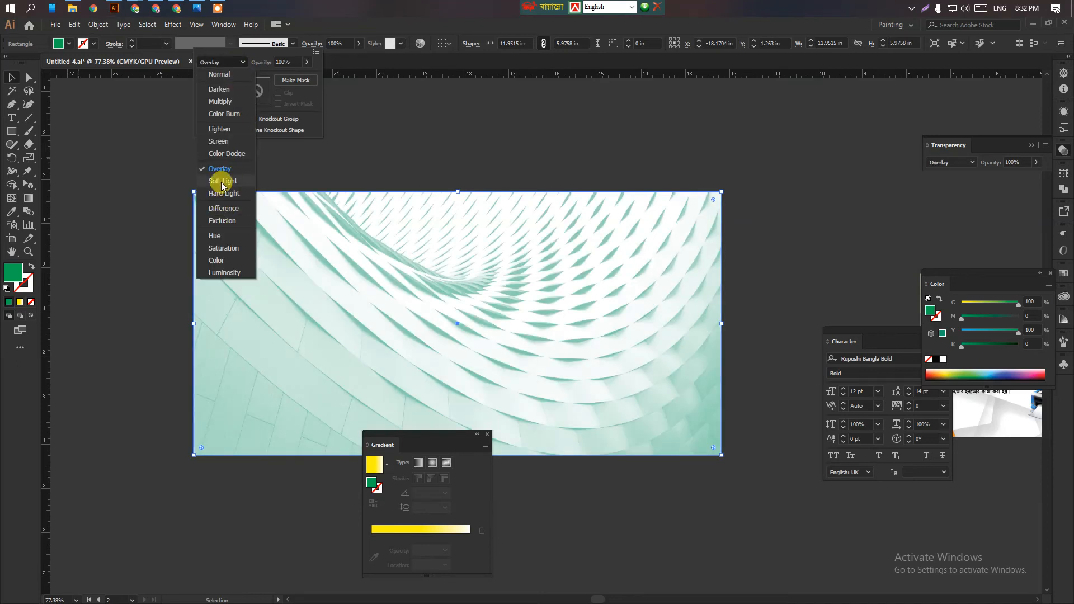
{"action": "key", "text": "Escape"}
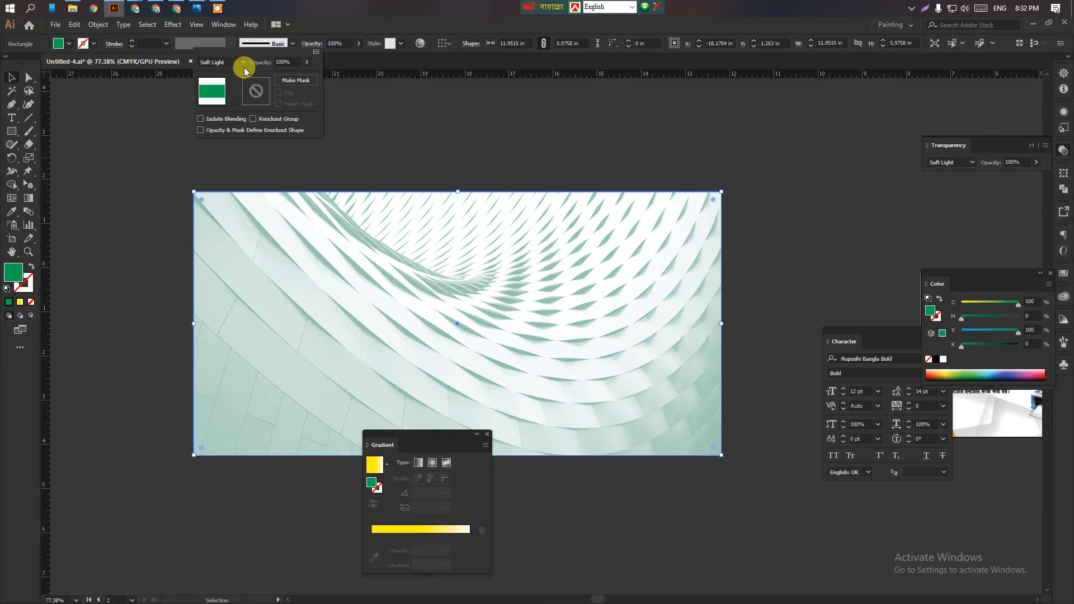
{"action": "left_click", "coordinate": [244, 66]}
{"action": "left_click", "coordinate": [246, 159]}
Step: Try the Difference, Exclusion and Hue blend modes on the green rectangle
{"action": "left_click", "coordinate": [242, 66]}
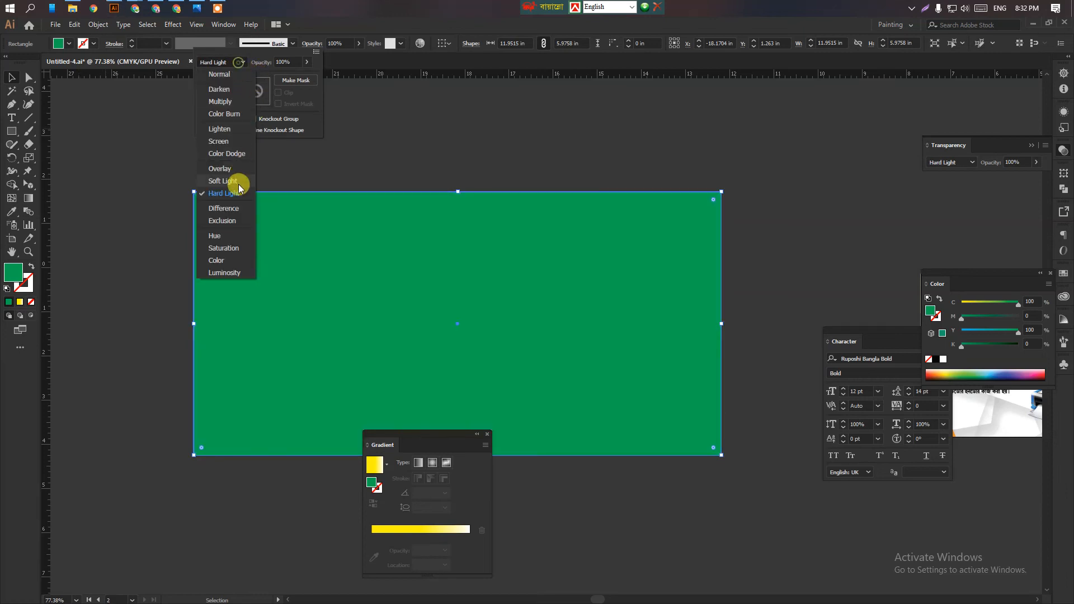
{"action": "left_click", "coordinate": [235, 207]}
{"action": "left_click", "coordinate": [243, 66]}
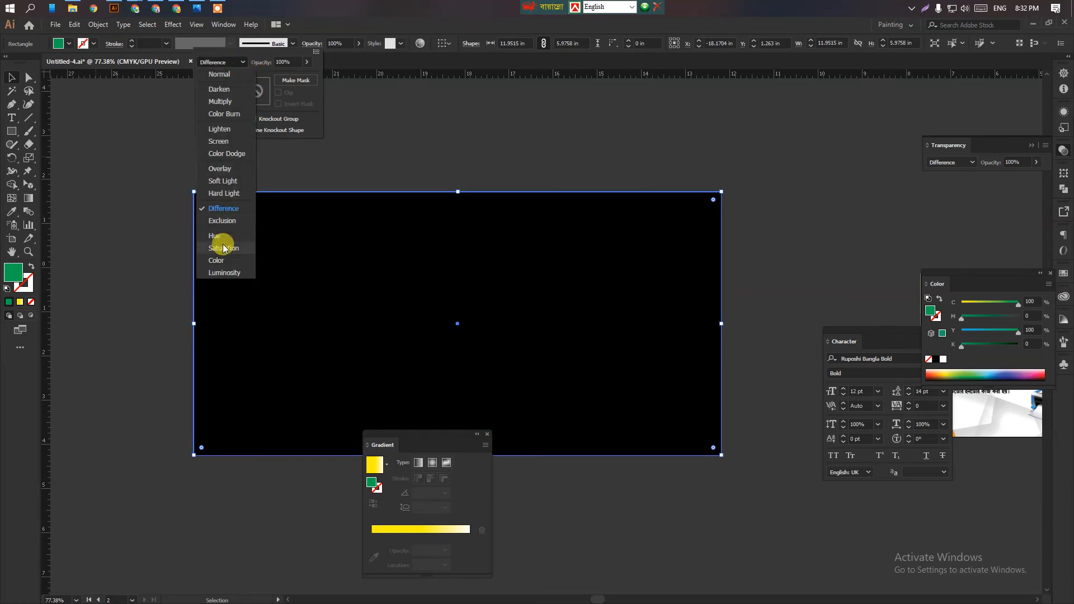
{"action": "left_click", "coordinate": [222, 221]}
{"action": "left_click", "coordinate": [242, 66]}
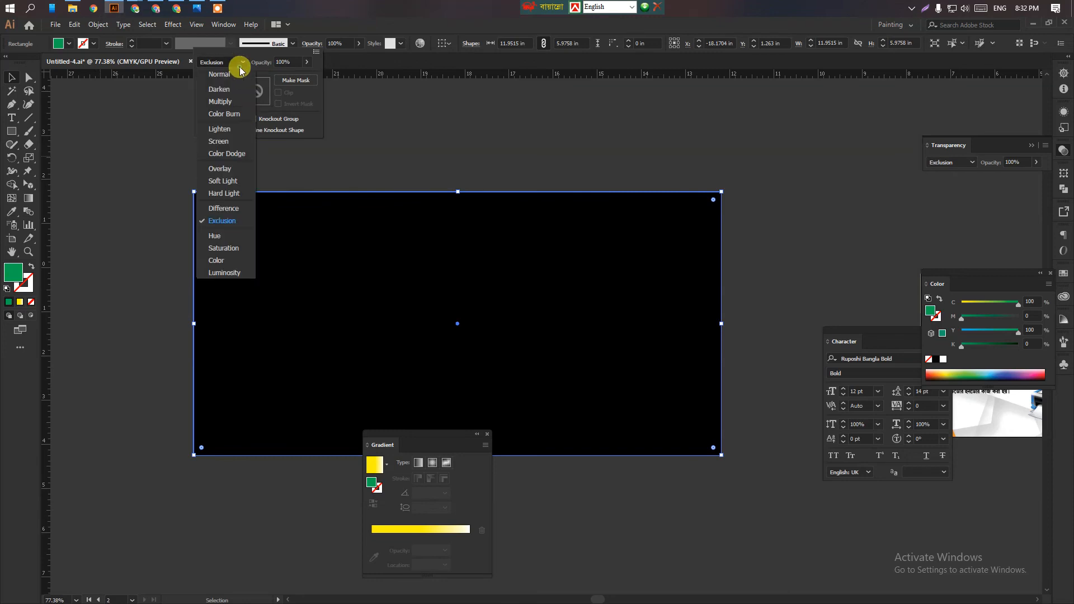
{"action": "left_click", "coordinate": [224, 235]}
Step: Try the Saturation, Color and Luminosity blend modes on the green rectangle
{"action": "left_click", "coordinate": [245, 66]}
{"action": "left_click", "coordinate": [222, 247]}
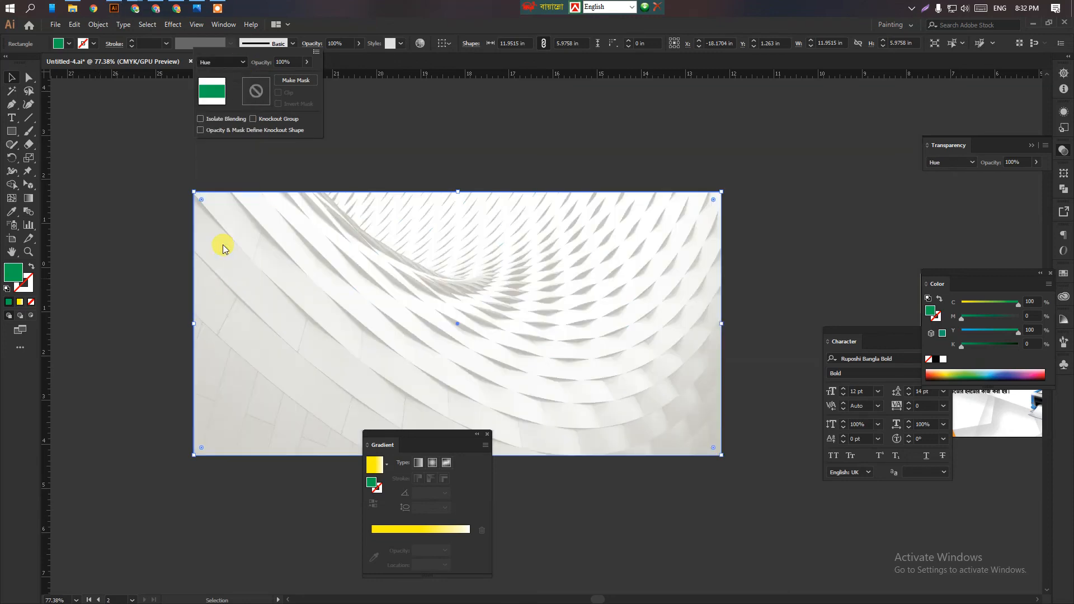
{"action": "left_click", "coordinate": [236, 66]}
{"action": "left_click", "coordinate": [234, 260]}
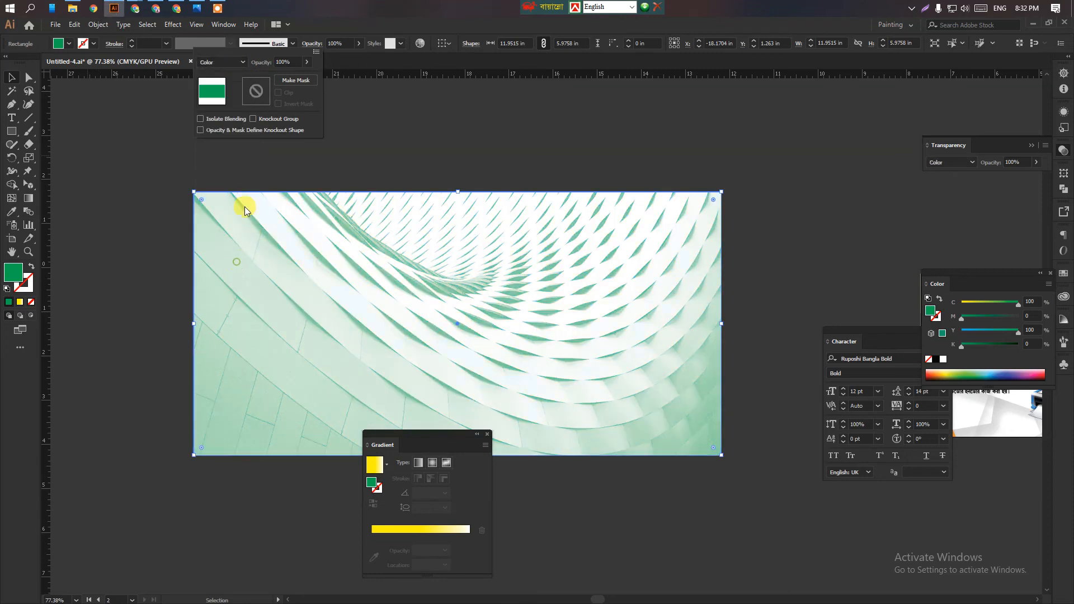
{"action": "left_click", "coordinate": [239, 62]}
{"action": "left_click", "coordinate": [236, 272]}
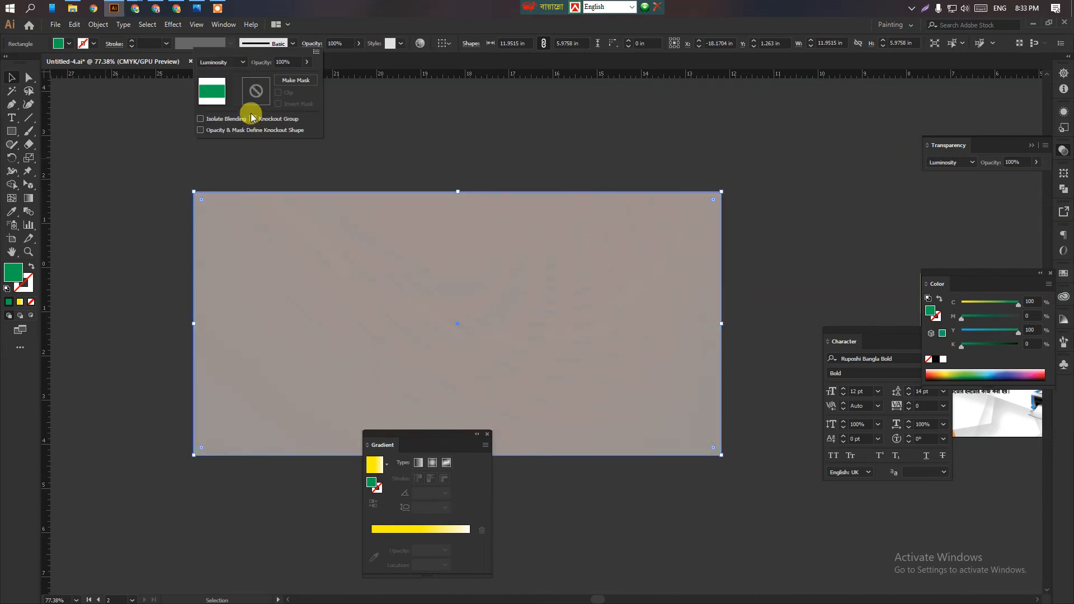
Step: Set the green rectangle's blend mode back to Multiply with 100% opacity, and deselect it
{"action": "left_click", "coordinate": [239, 64]}
{"action": "left_click", "coordinate": [223, 101]}
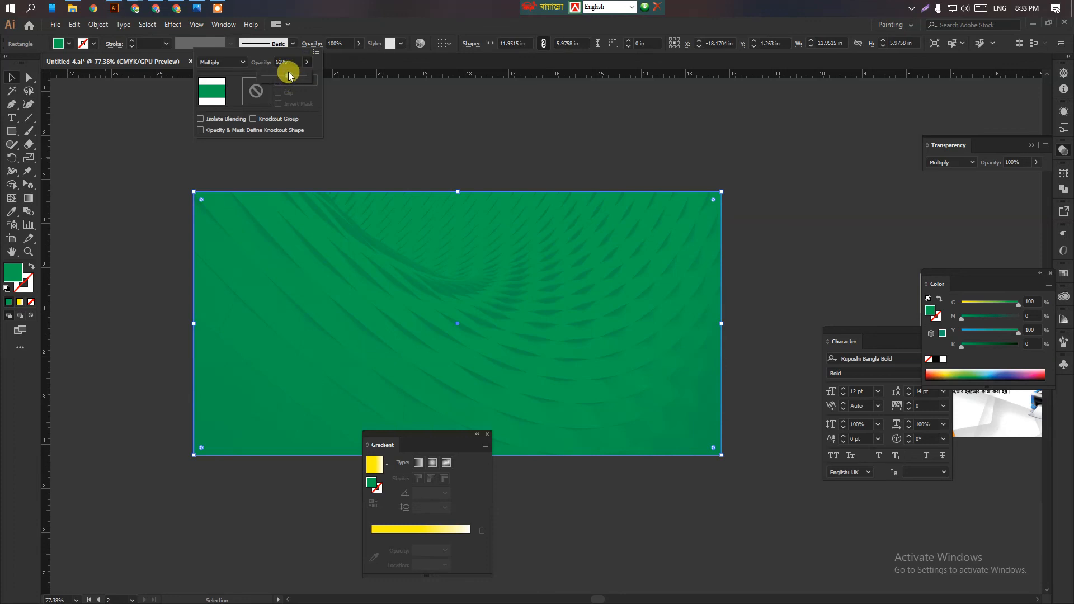
{"action": "left_click_drag", "start_coordinate": [285, 76], "coordinate": [354, 87]}
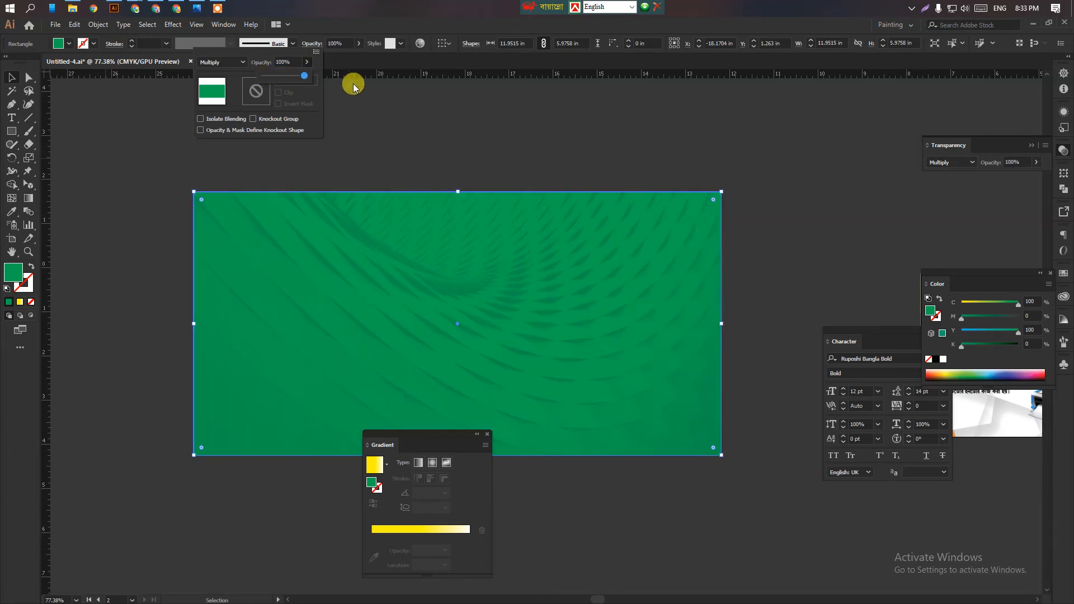
{"action": "left_click", "coordinate": [352, 131]}
{"action": "left_click", "coordinate": [364, 143]}
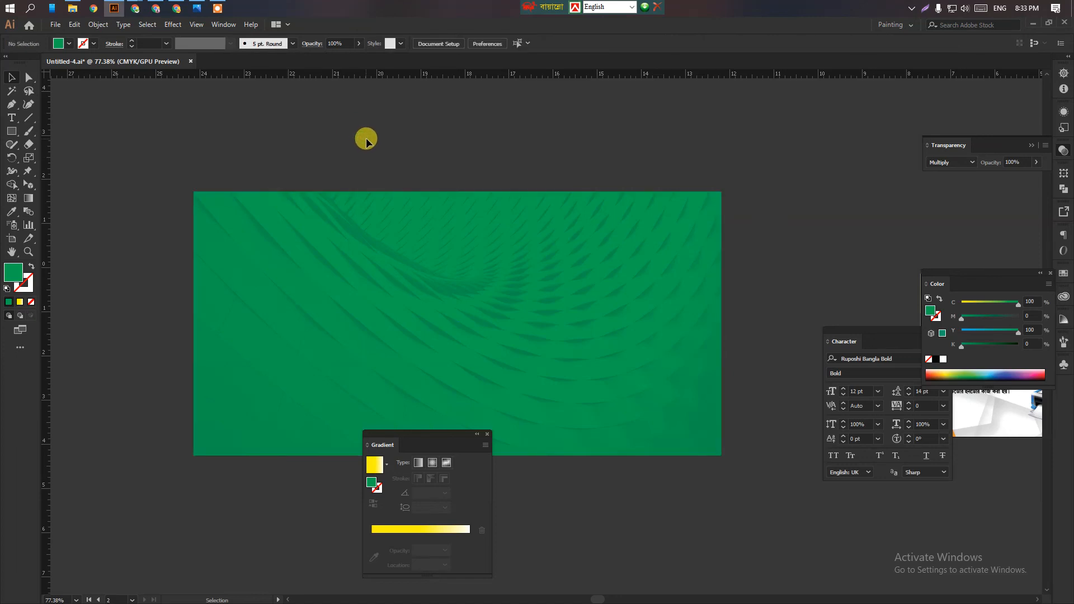